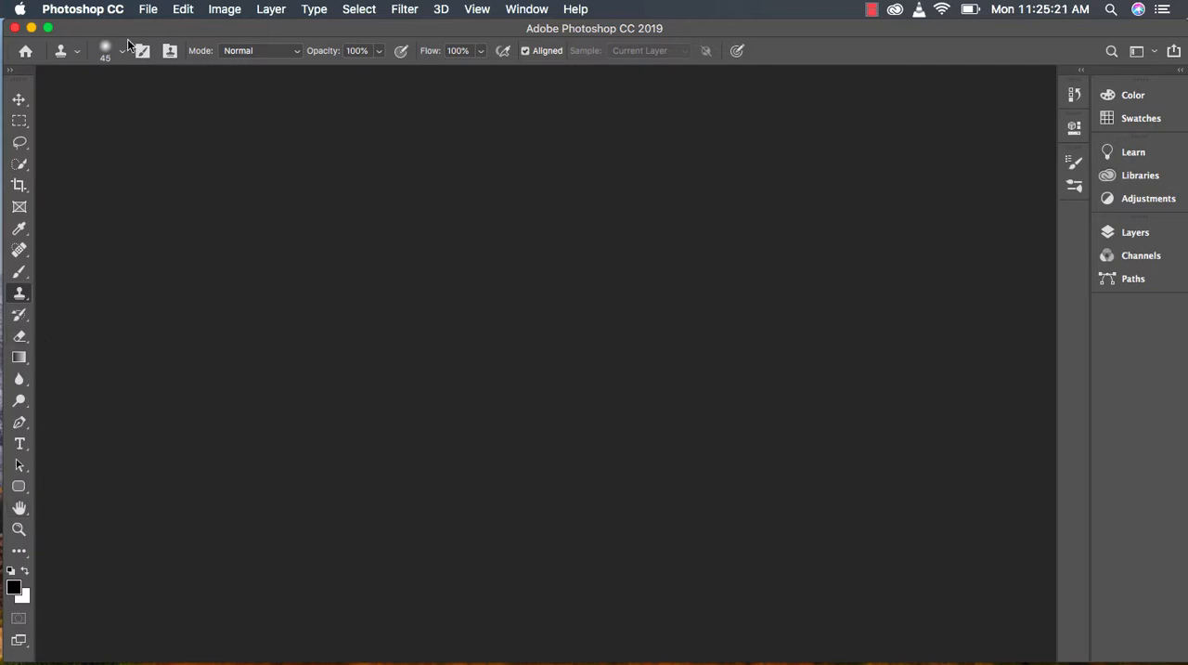
Step: Open the image mushroom.jpg from the Downloads folder
click(146, 11)
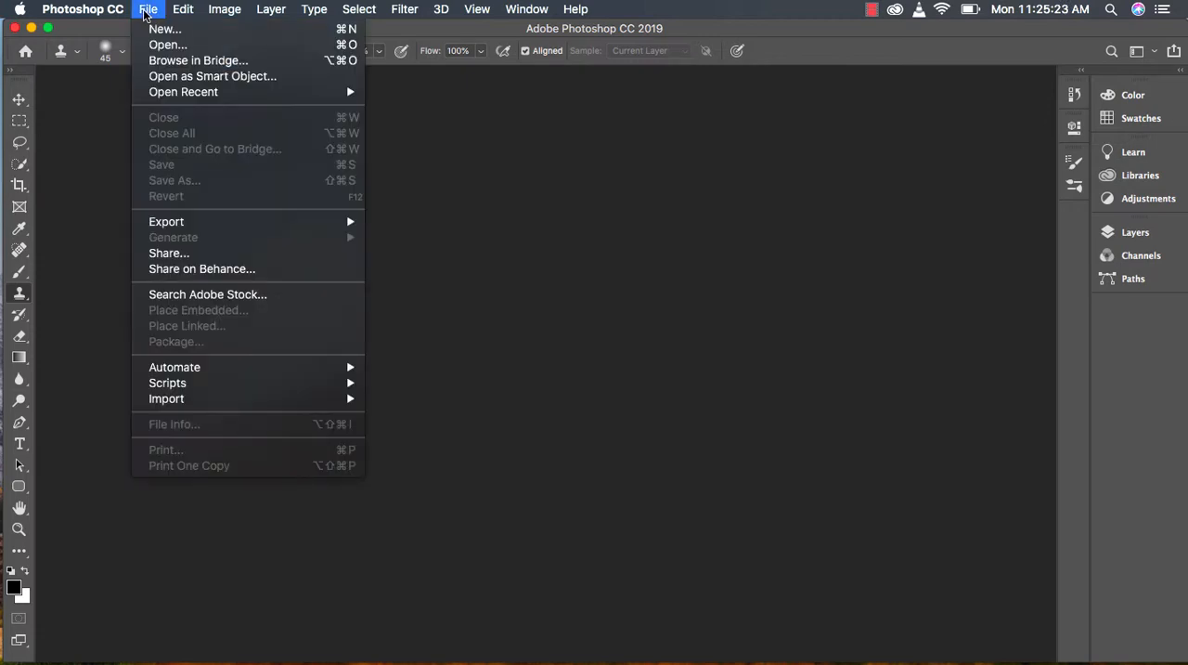
click(146, 11)
click(147, 13)
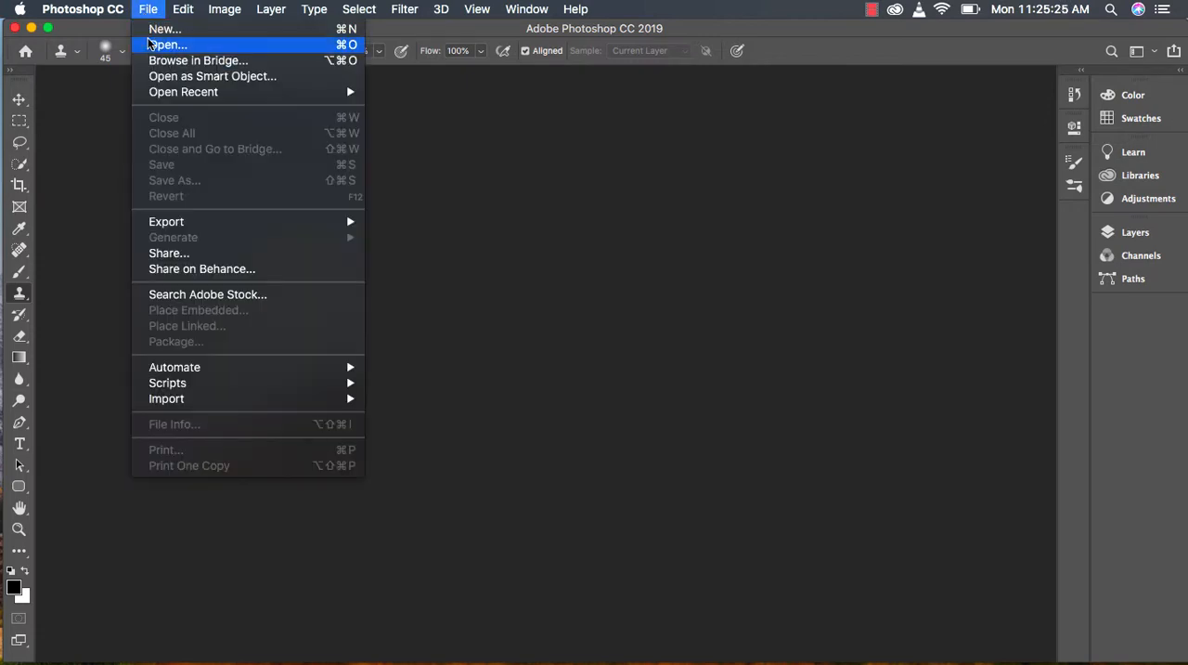
click(148, 45)
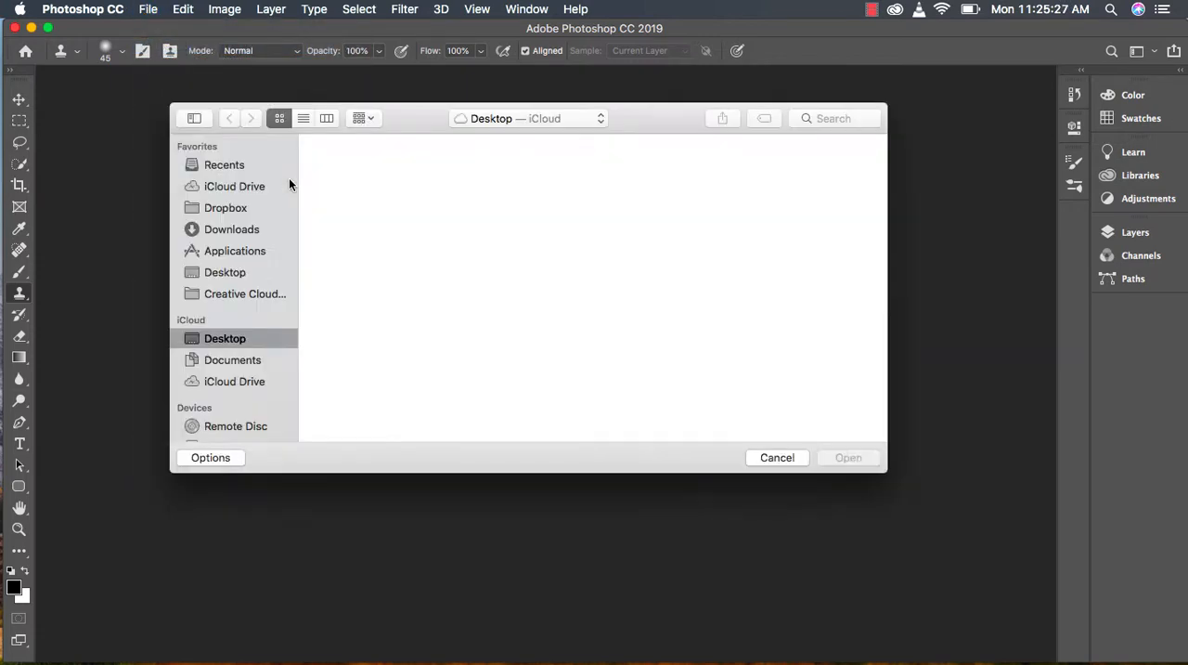
click(238, 229)
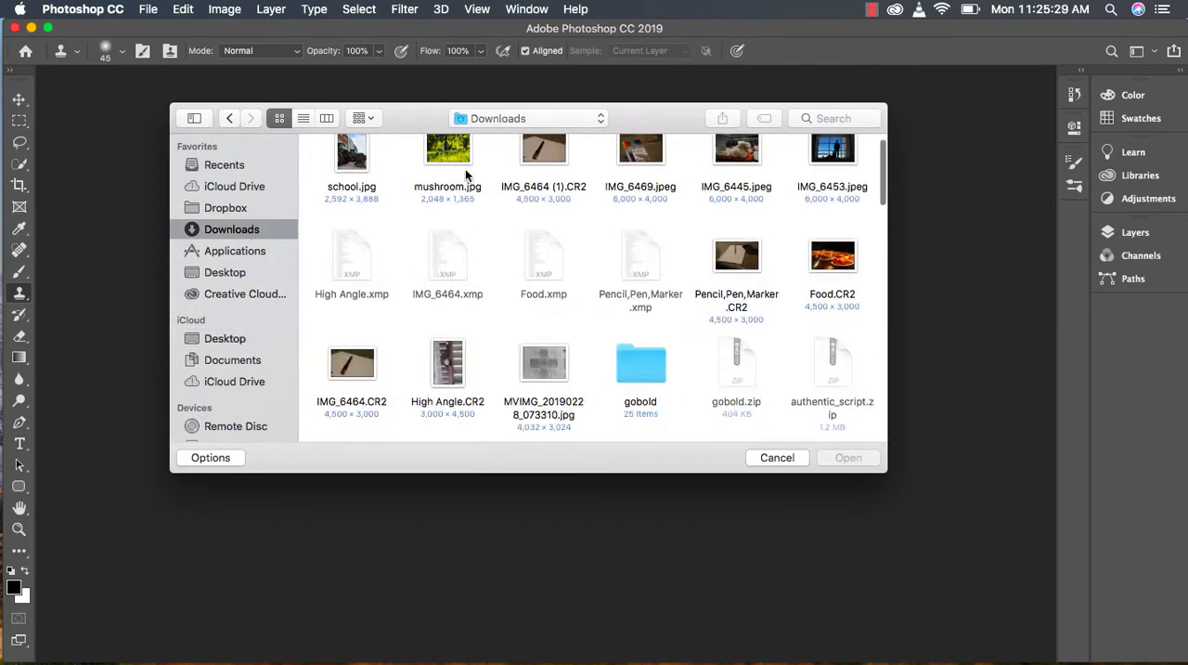
click(442, 154)
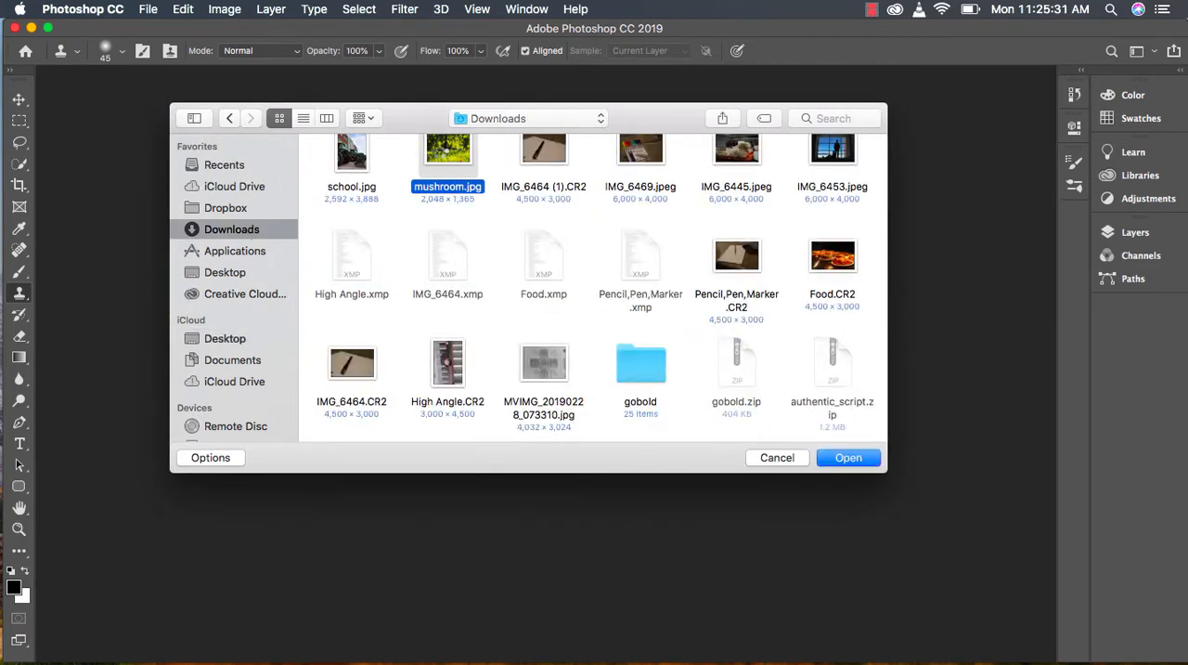
double_click(442, 154)
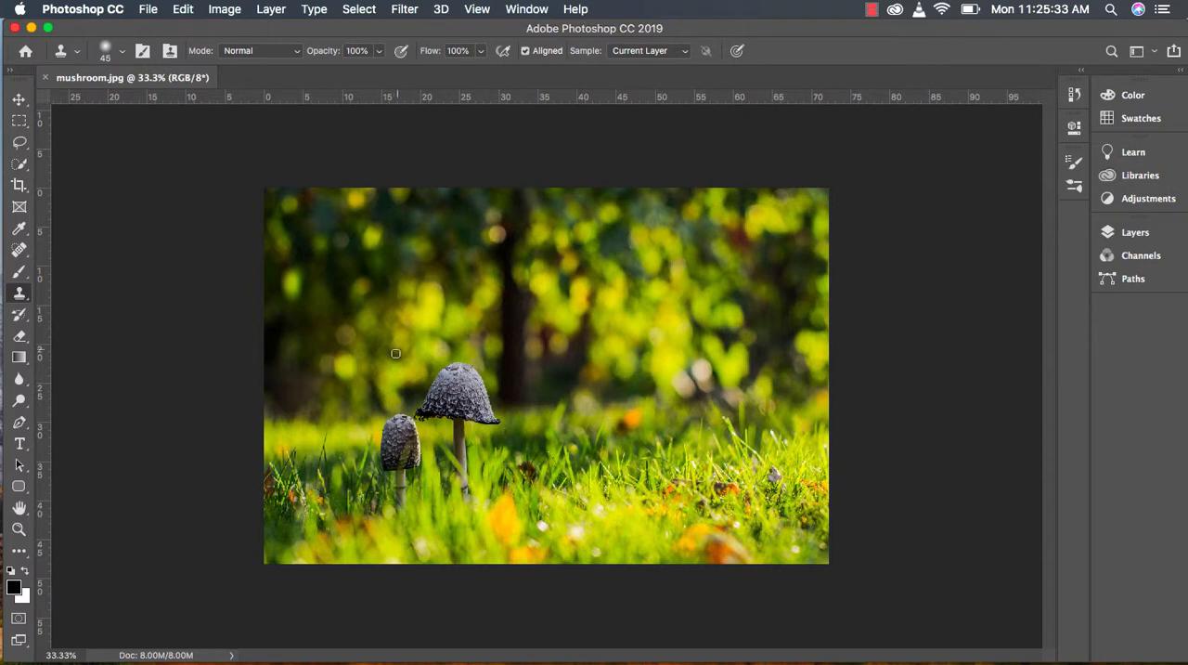
Step: Unlock the Background layer by converting it to a regular layer named Layer 0
click(1126, 229)
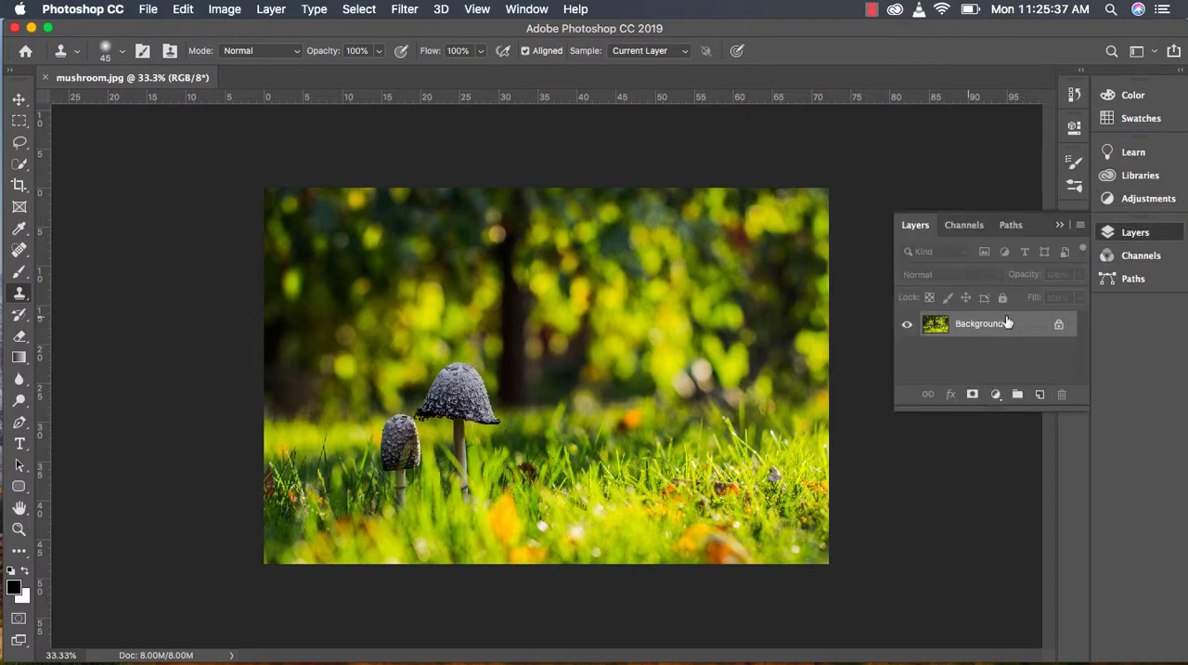
double_click(1054, 334)
click(727, 329)
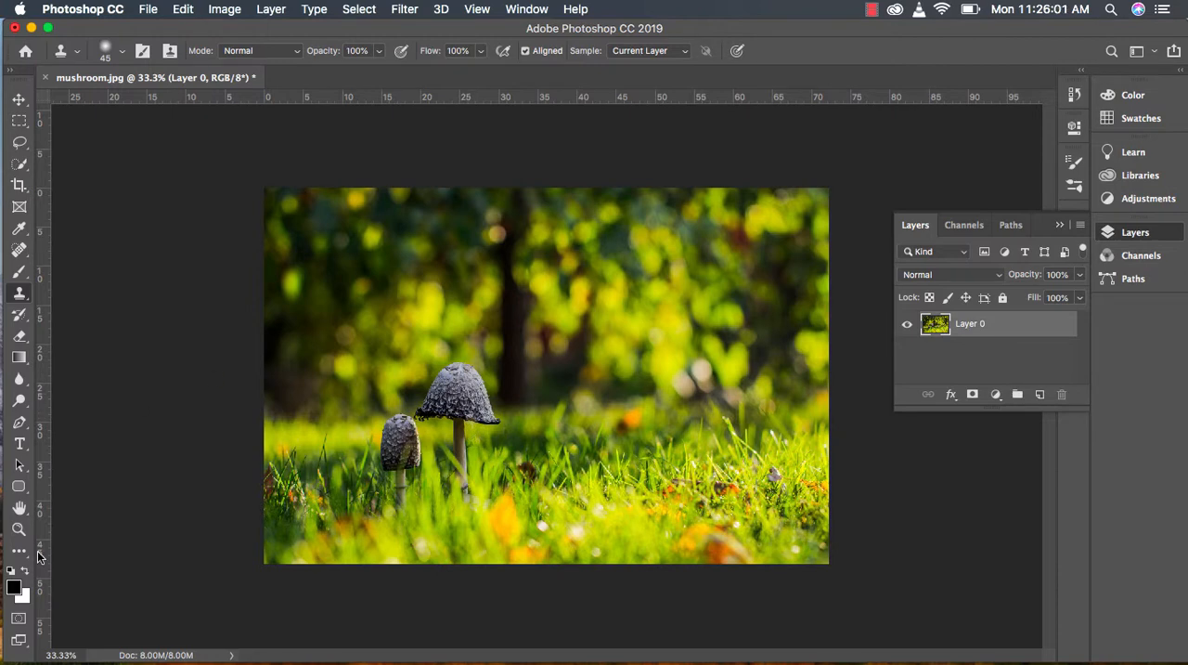
Step: Trace a Lasso selection around the taller mushroom's cap and the upper part of its stem
click(18, 528)
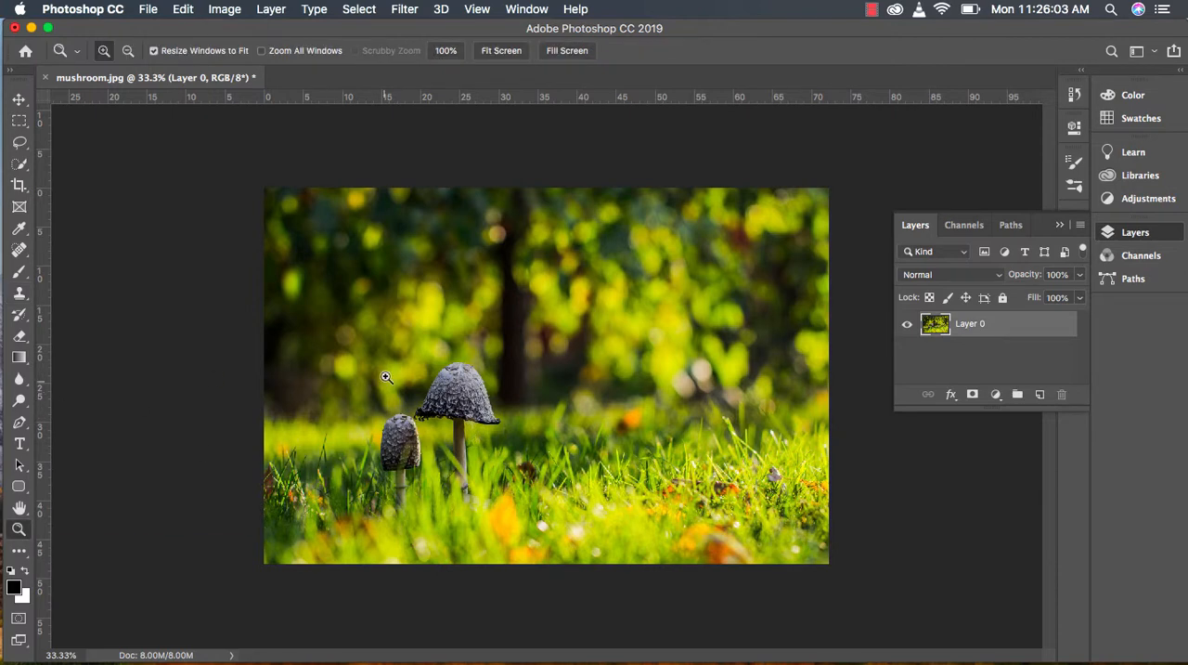
drag(390, 350, 528, 524)
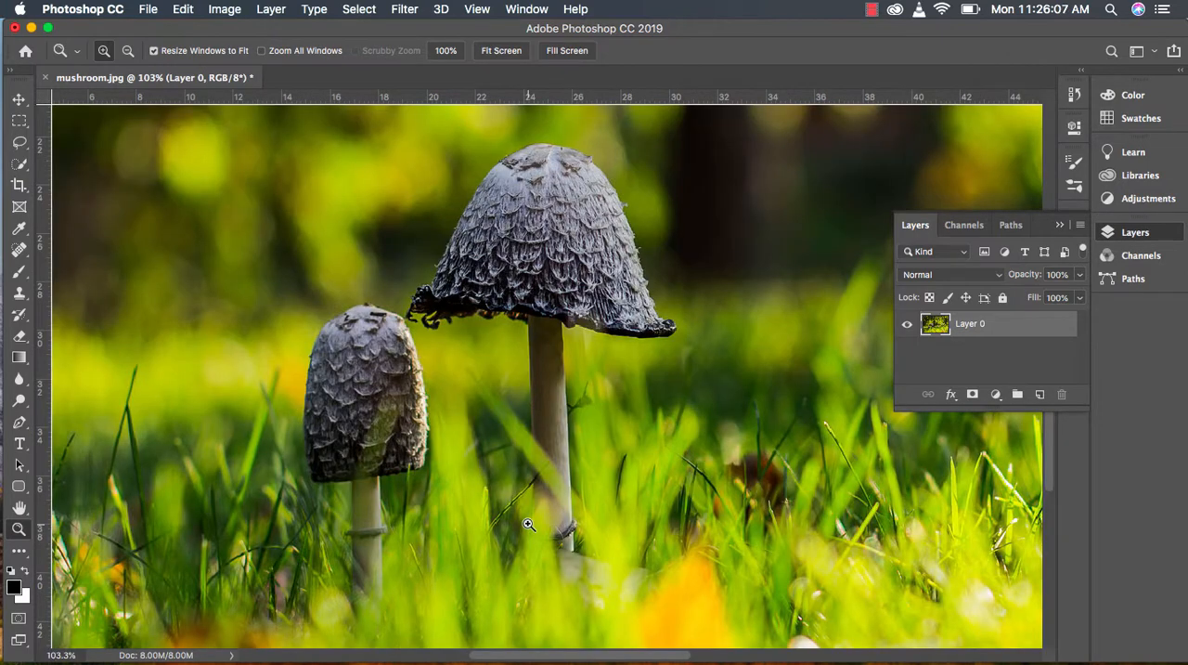
click(26, 143)
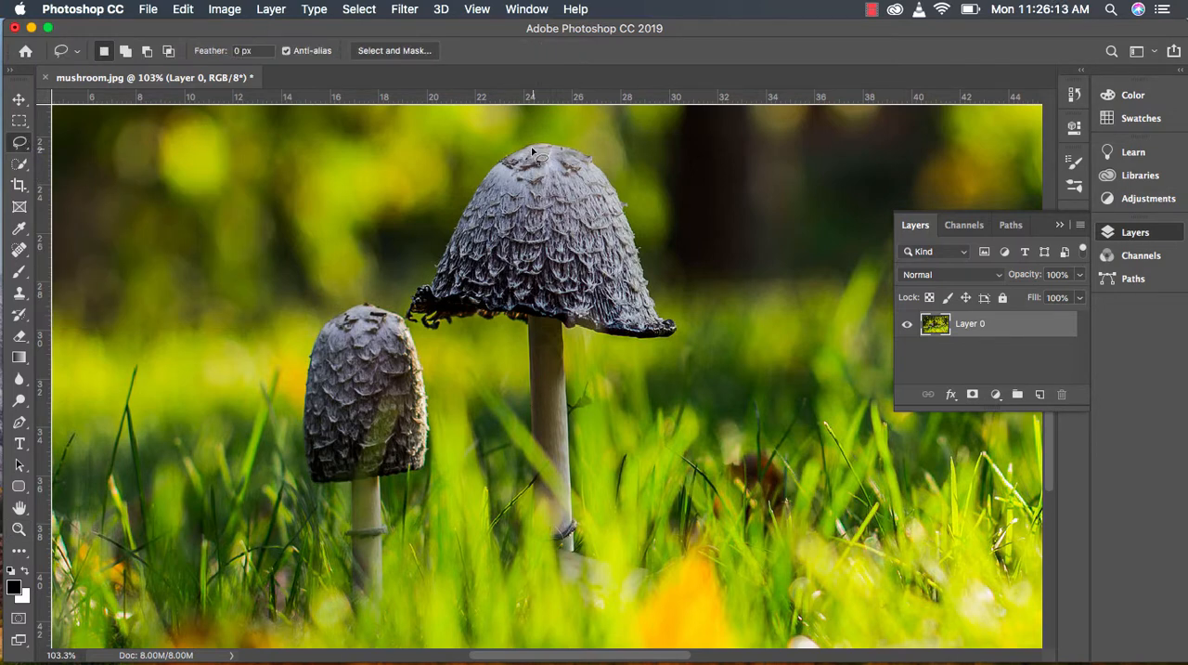
mouse_move(532, 149)
mouse_down()
mouse_move(486, 174)
mouse_move(411, 312)
mouse_move(424, 327)
mouse_move(496, 316)
mouse_move(525, 326)
mouse_move(531, 422)
mouse_move(575, 481)
mouse_move(556, 393)
mouse_move(566, 329)
mouse_move(634, 344)
mouse_move(677, 335)
mouse_move(651, 297)
mouse_move(605, 160)
mouse_move(524, 147)
mouse_up()
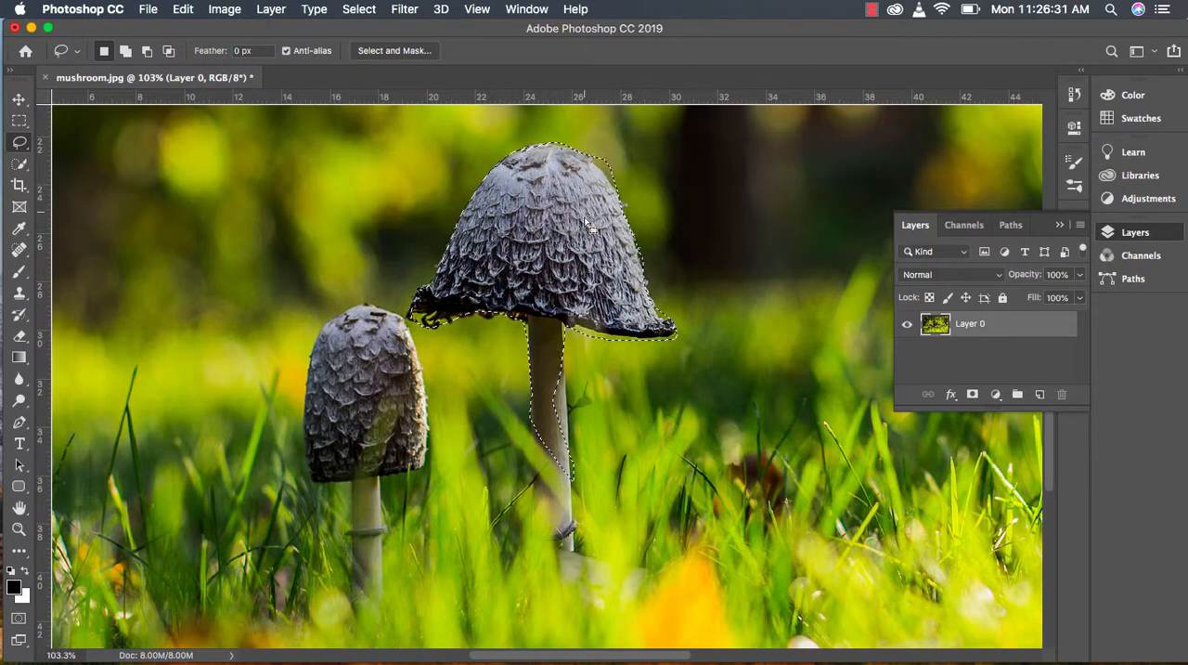
Step: Copy and paste the lassoed mushroom, and move the copy to the right of the original mushroom
click(186, 10)
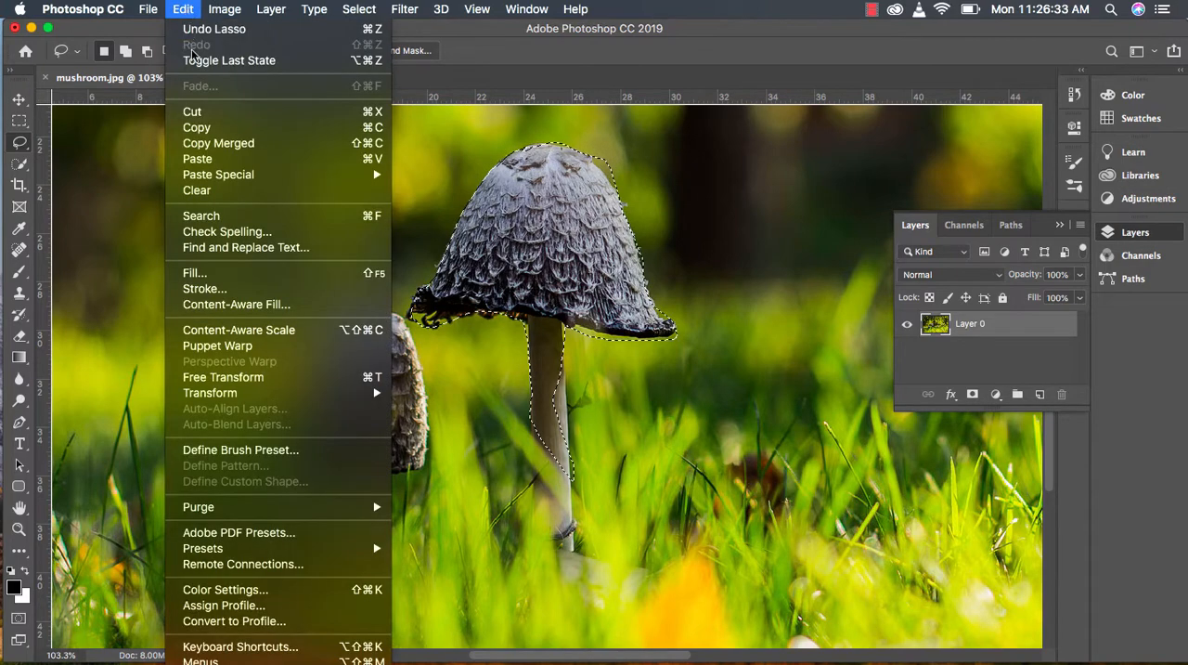
click(206, 128)
click(183, 9)
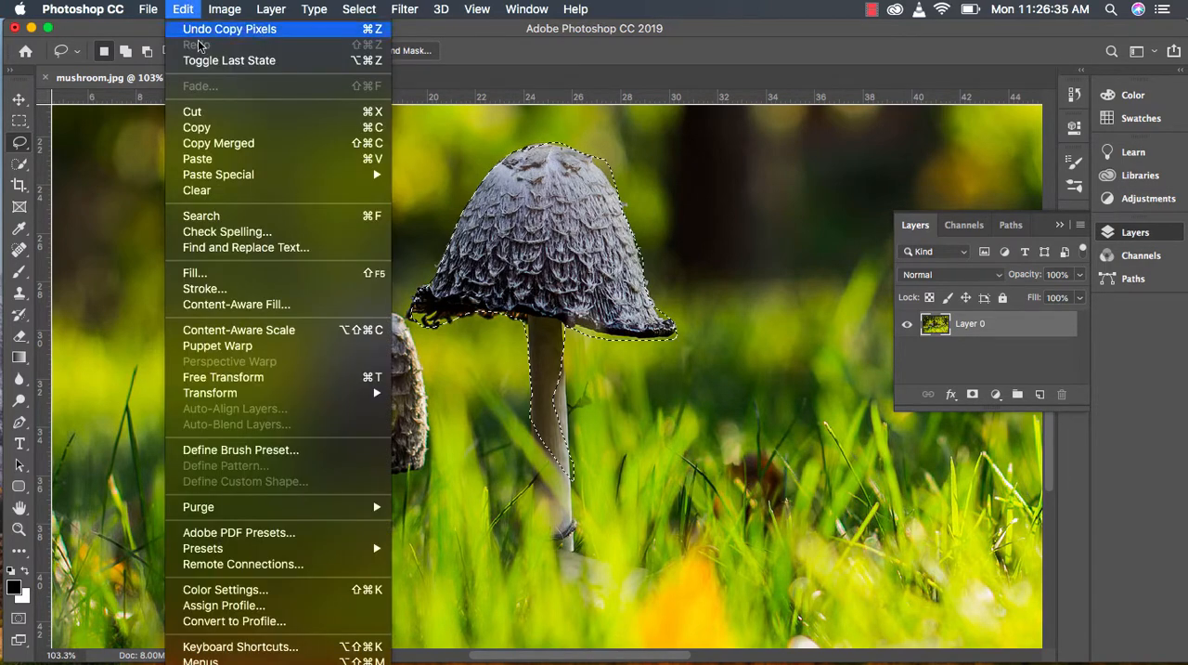
click(237, 163)
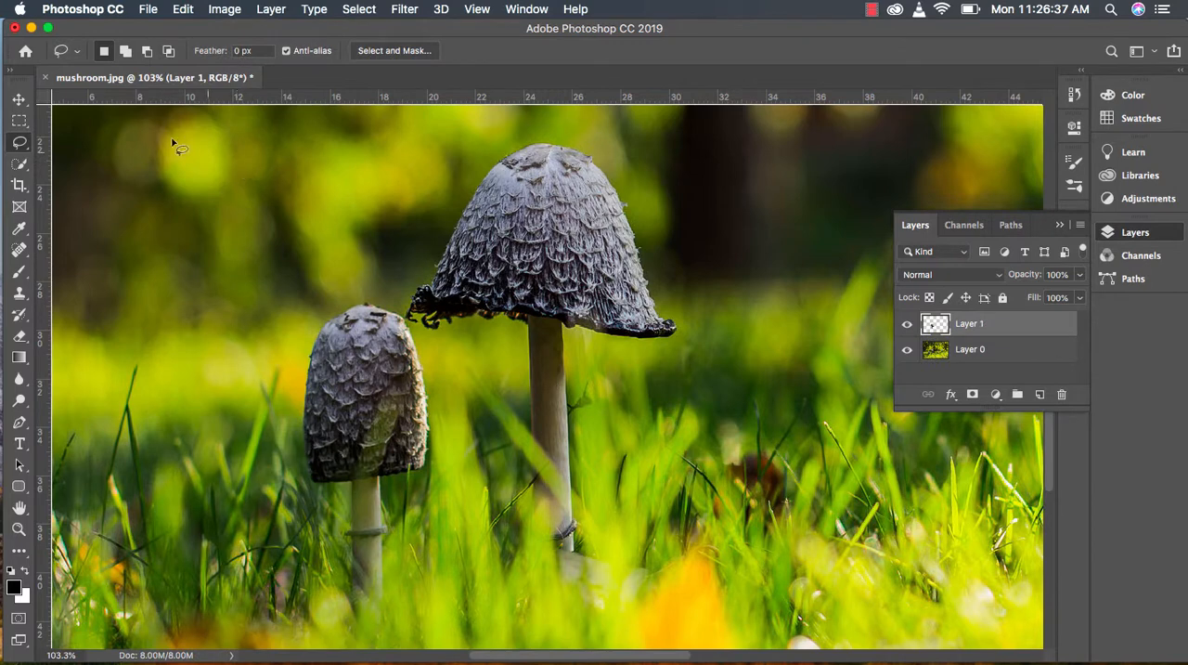
click(19, 100)
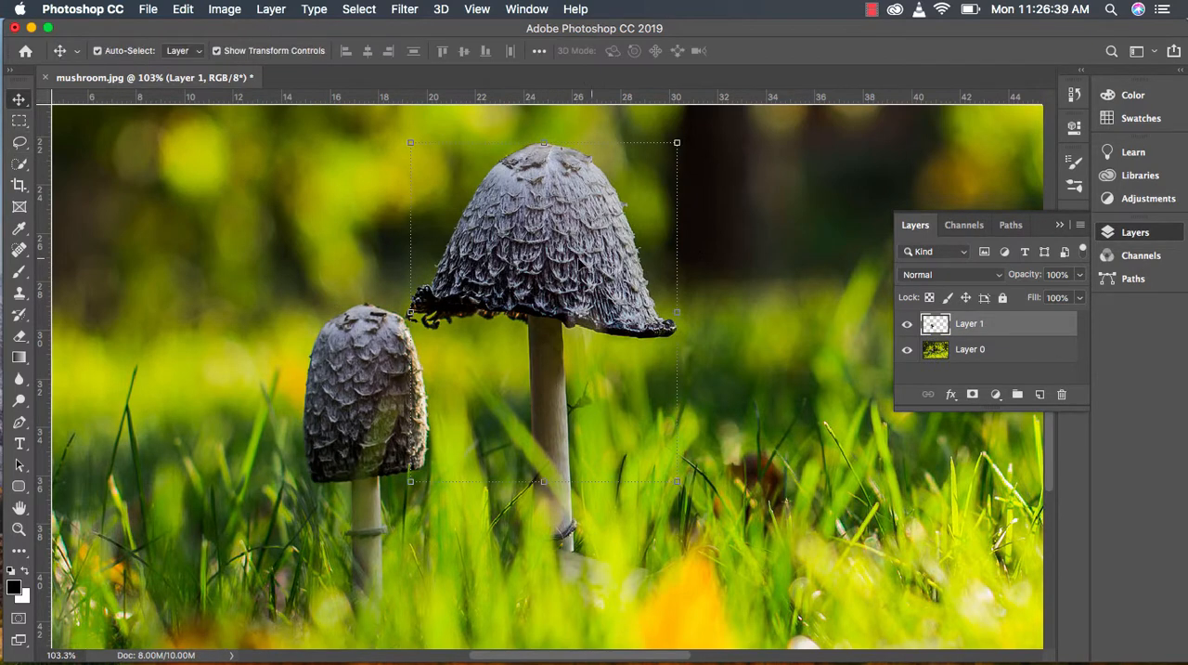
drag(575, 265, 829, 276)
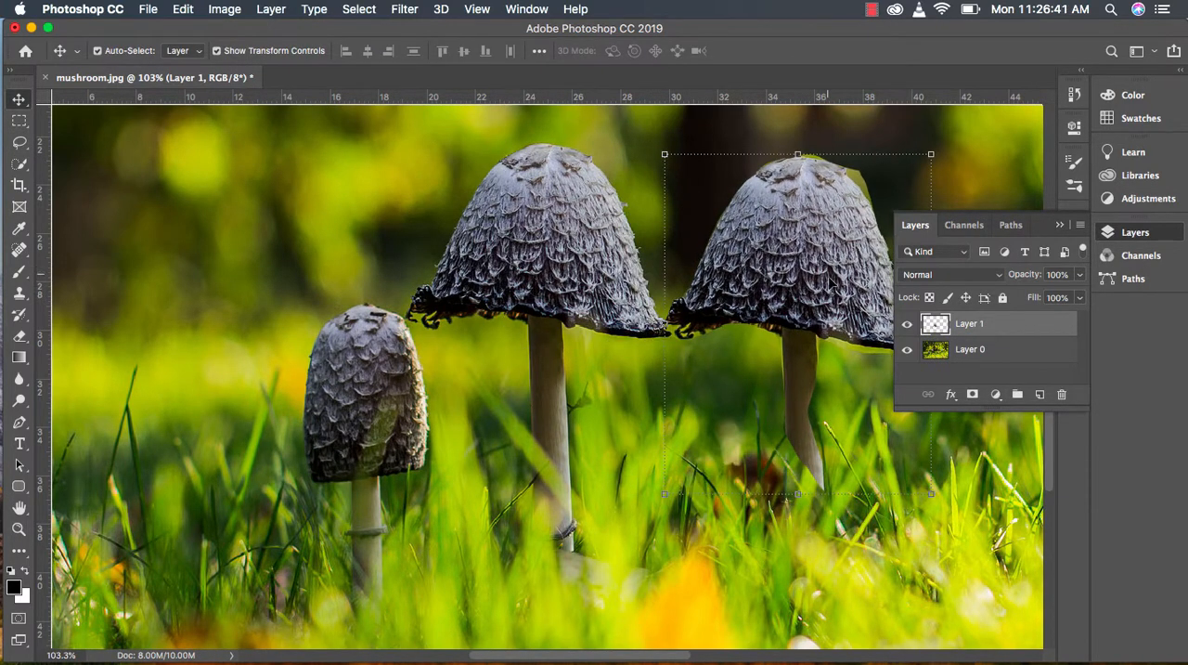
click(973, 365)
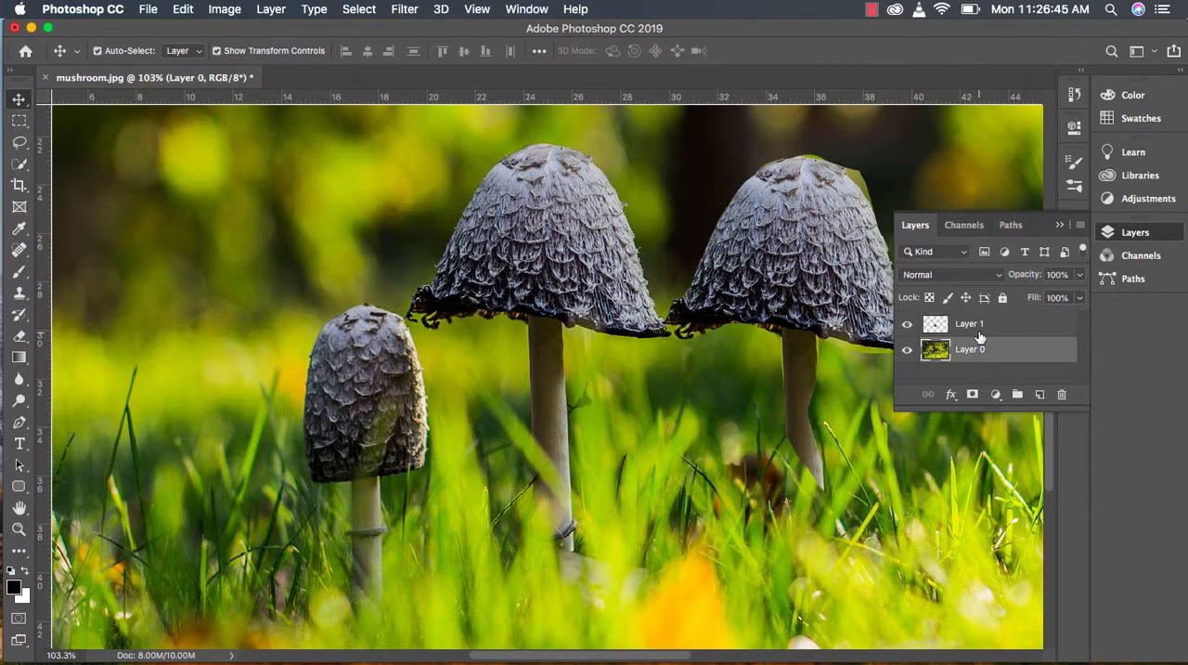
click(980, 334)
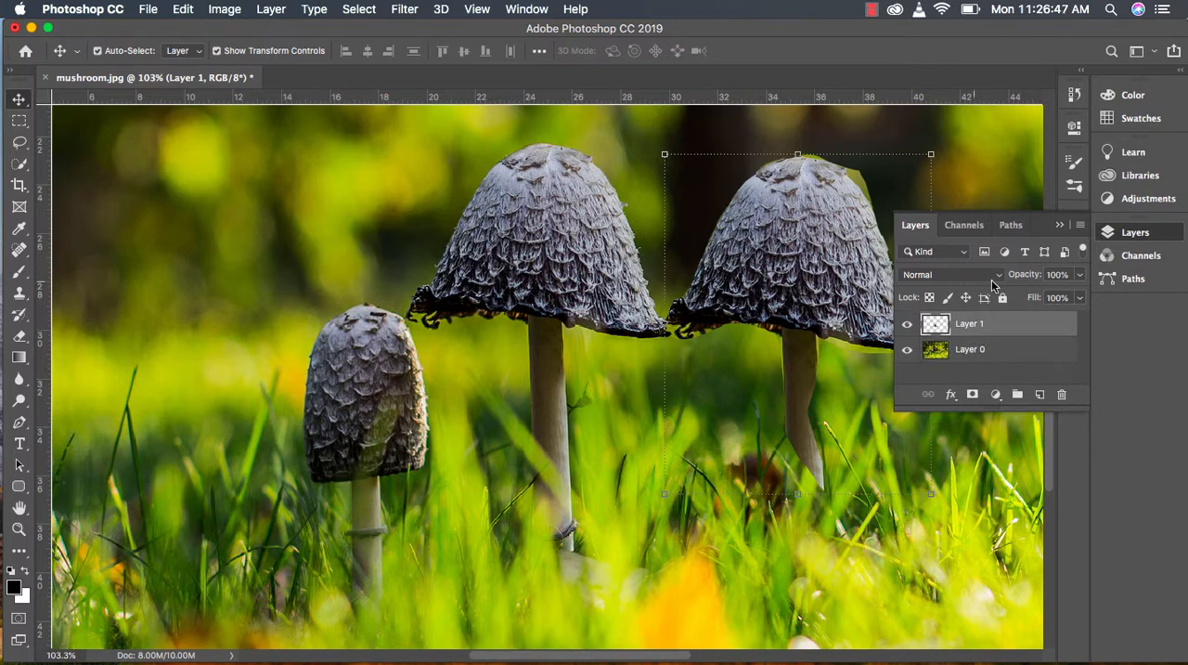
click(1059, 227)
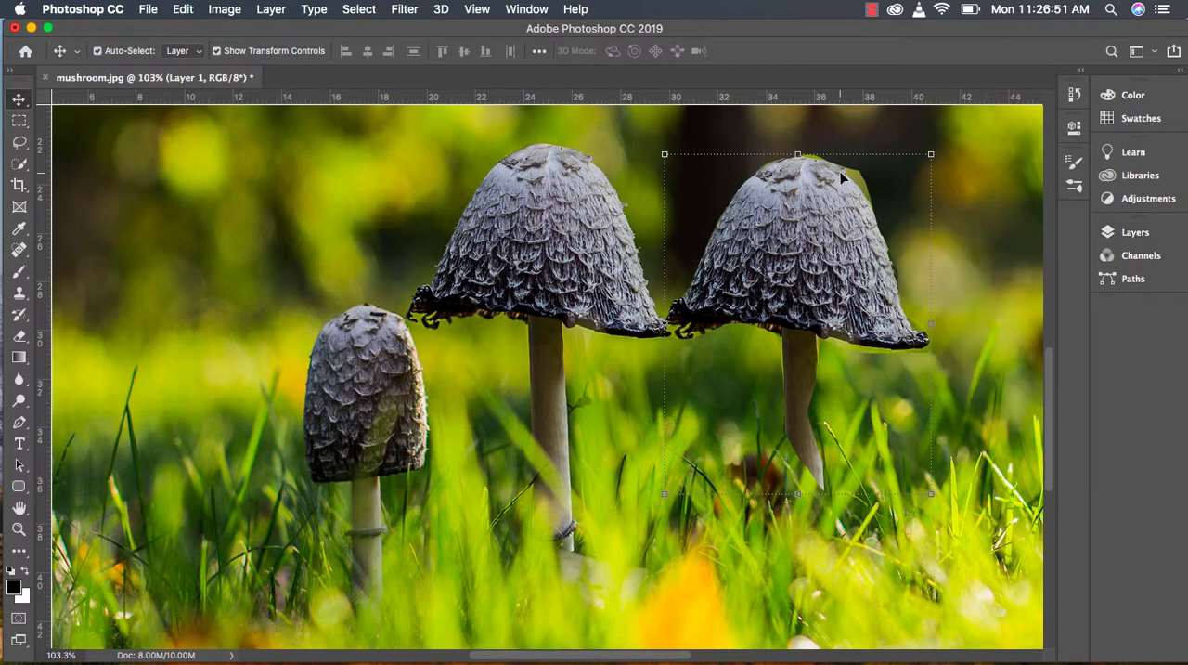
Step: Make Layer 0 active and switch to the Quick Selection tool with a 38 px brush
click(1117, 232)
click(1013, 362)
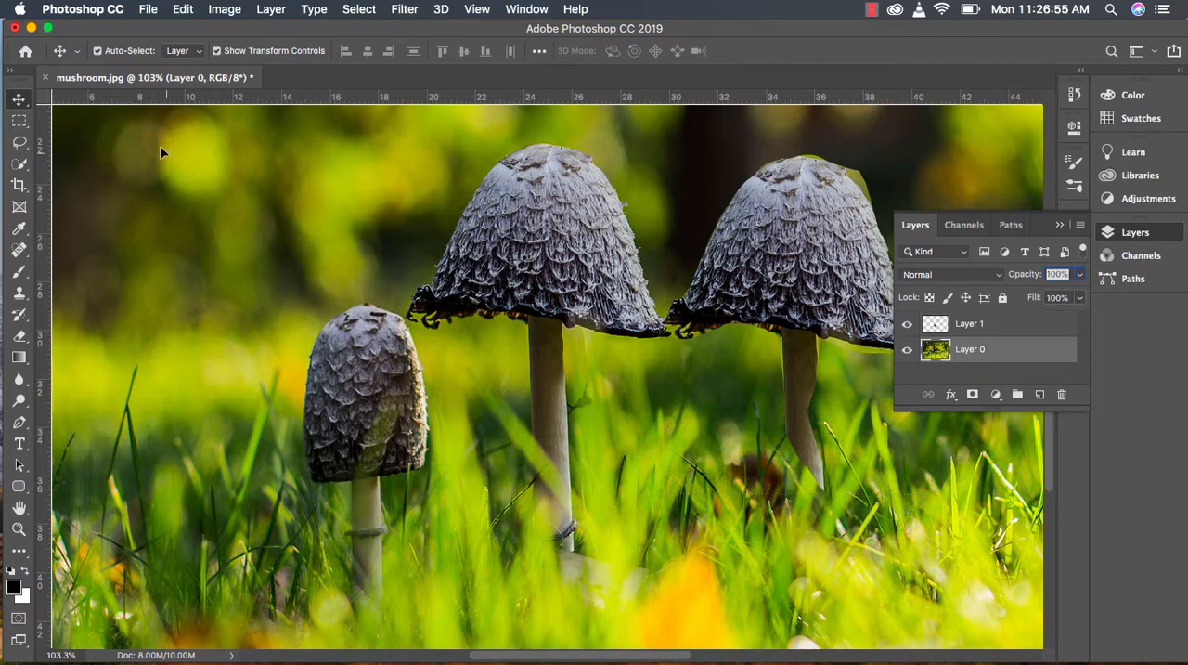
click(15, 167)
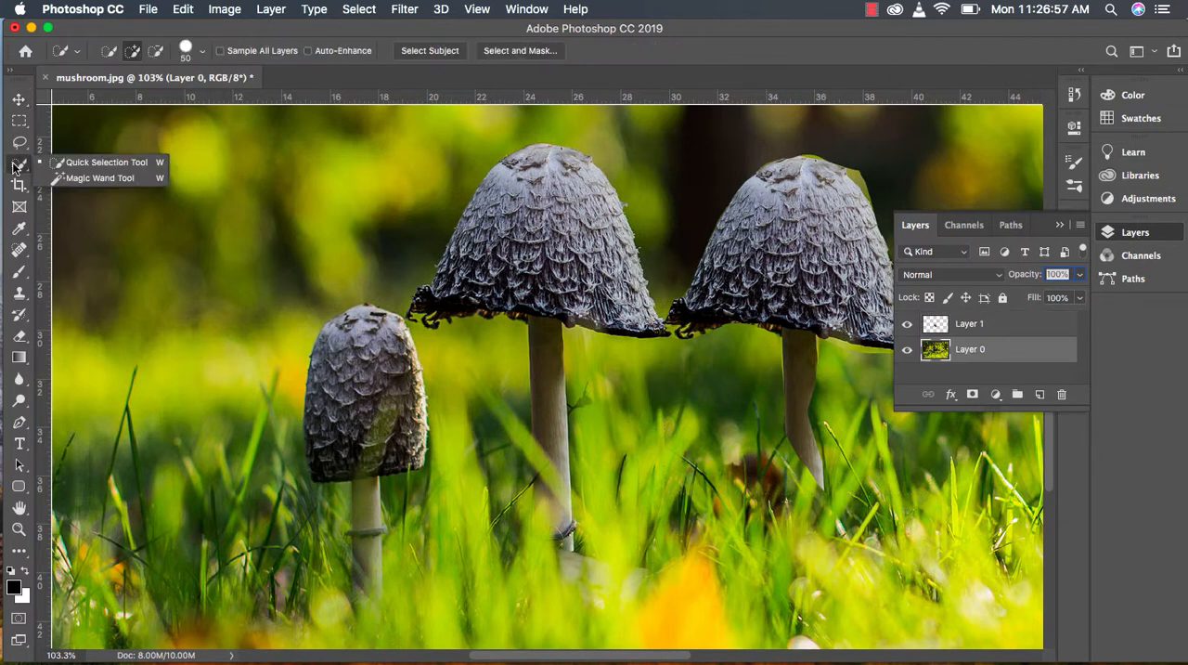
click(16, 165)
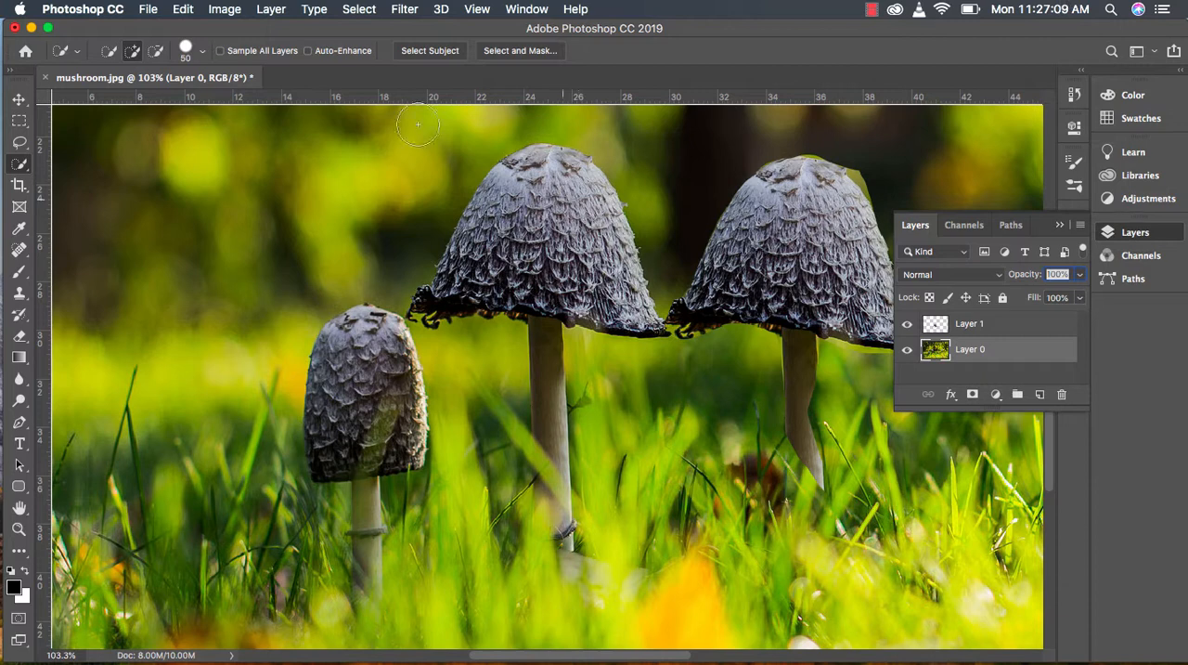
click(202, 52)
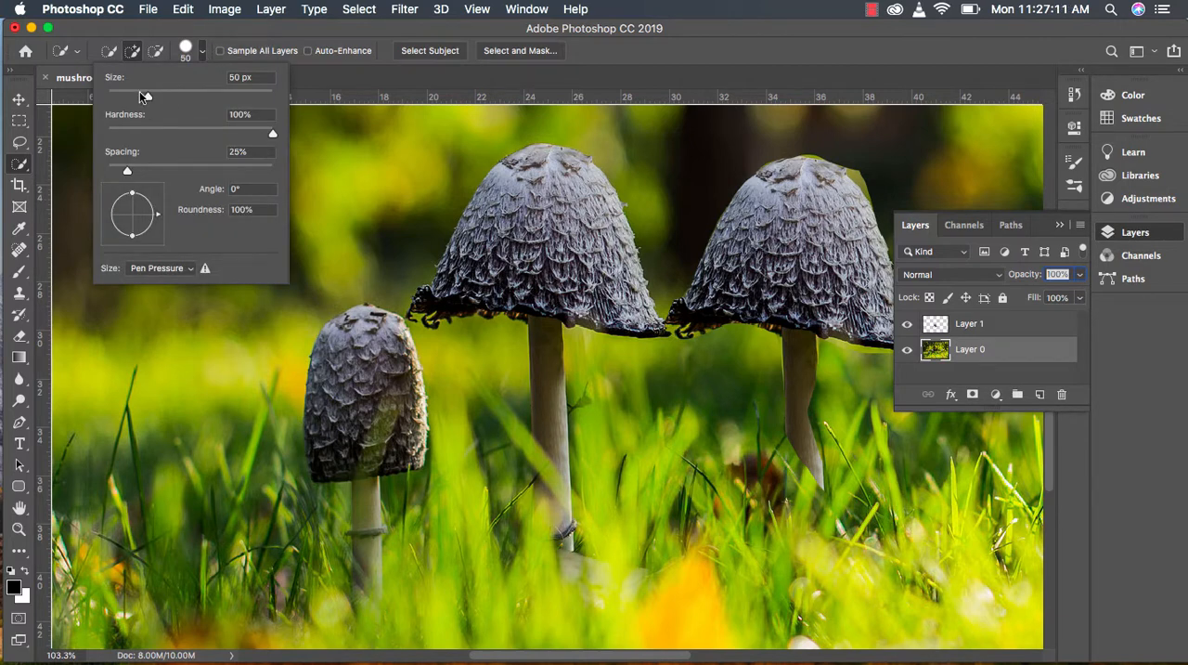
drag(144, 97, 137, 96)
click(286, 33)
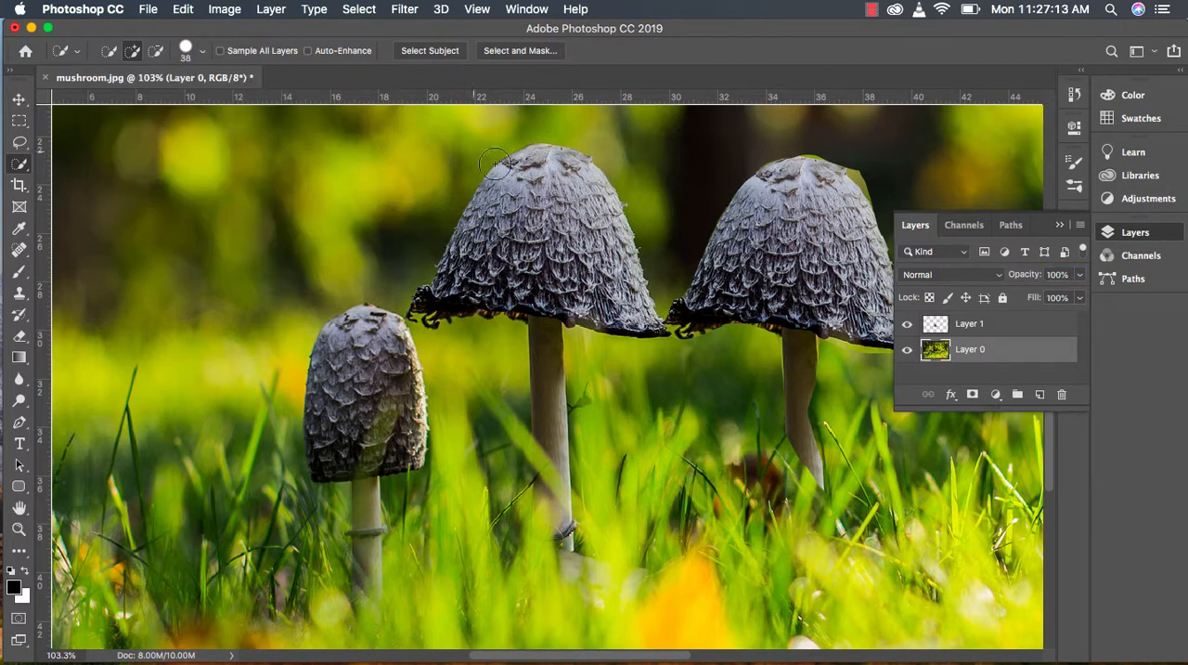
Step: Reduce the Quick Selection brush to 30 px and select the original taller mushroom's cap and upper stem
key(bracketleft)
key(bracketleft)
key(bracketleft)
key(bracketleft)
key(bracketleft)
key(bracketright)
key(bracketright)
key(bracketright)
key(bracketright)
mouse_move(551, 412)
mouse_down()
mouse_move(551, 434)
mouse_move(530, 299)
mouse_move(474, 297)
mouse_move(469, 264)
mouse_move(455, 274)
mouse_move(494, 208)
mouse_move(533, 174)
mouse_move(570, 169)
mouse_up()
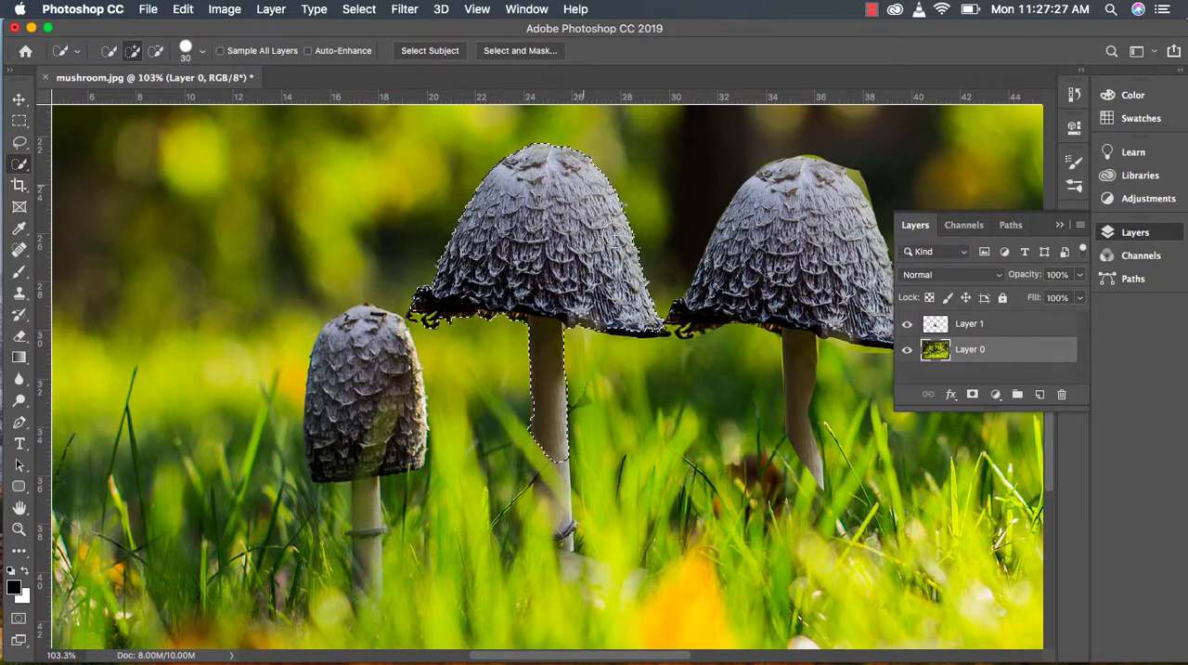
mouse_move(629, 274)
mouse_down()
mouse_move(609, 311)
mouse_move(645, 324)
mouse_up()
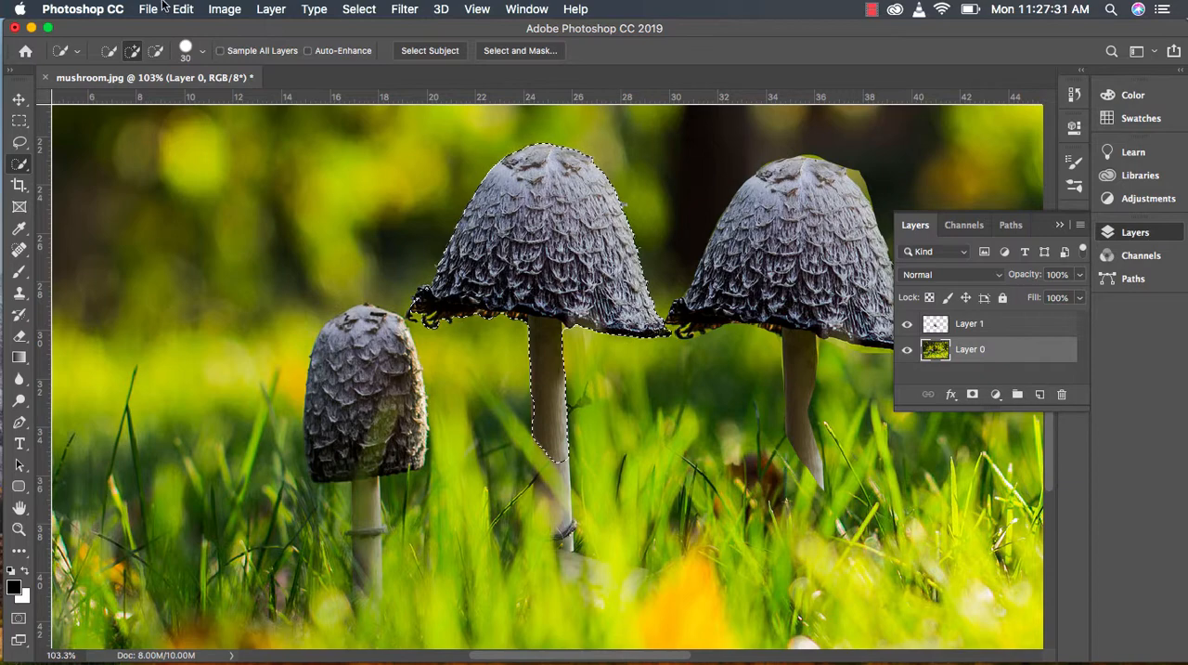
Step: Copy and paste the quick-selected mushroom, and move the copy to the left of the original, above the small mushroom
click(194, 8)
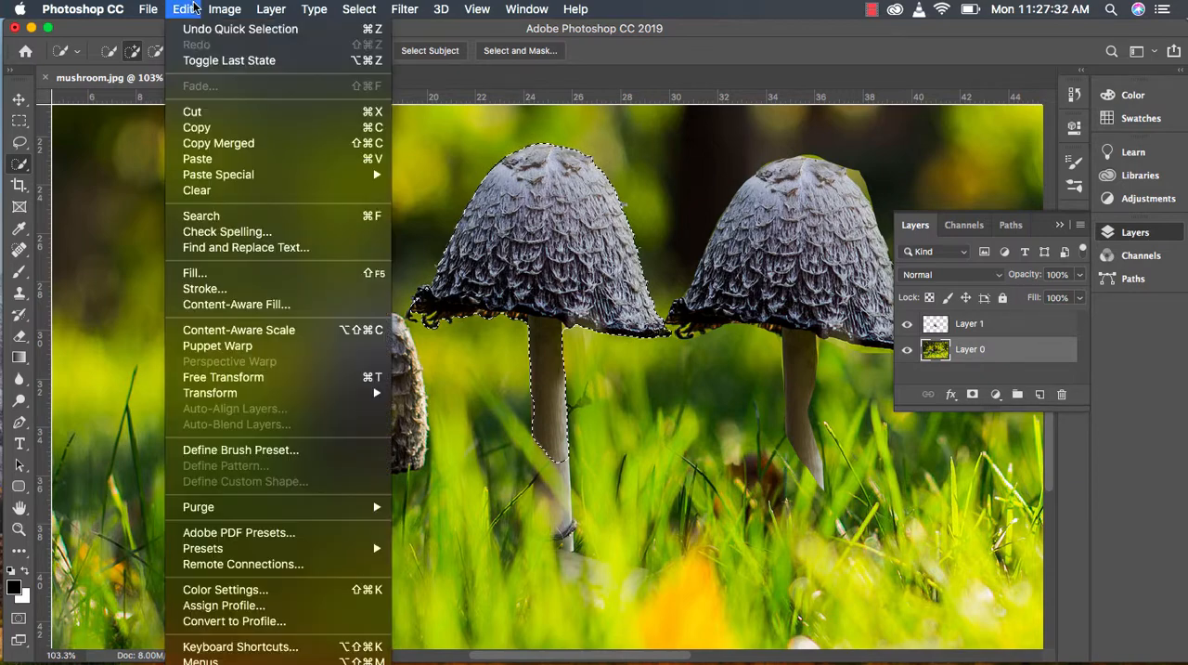
click(212, 124)
click(191, 9)
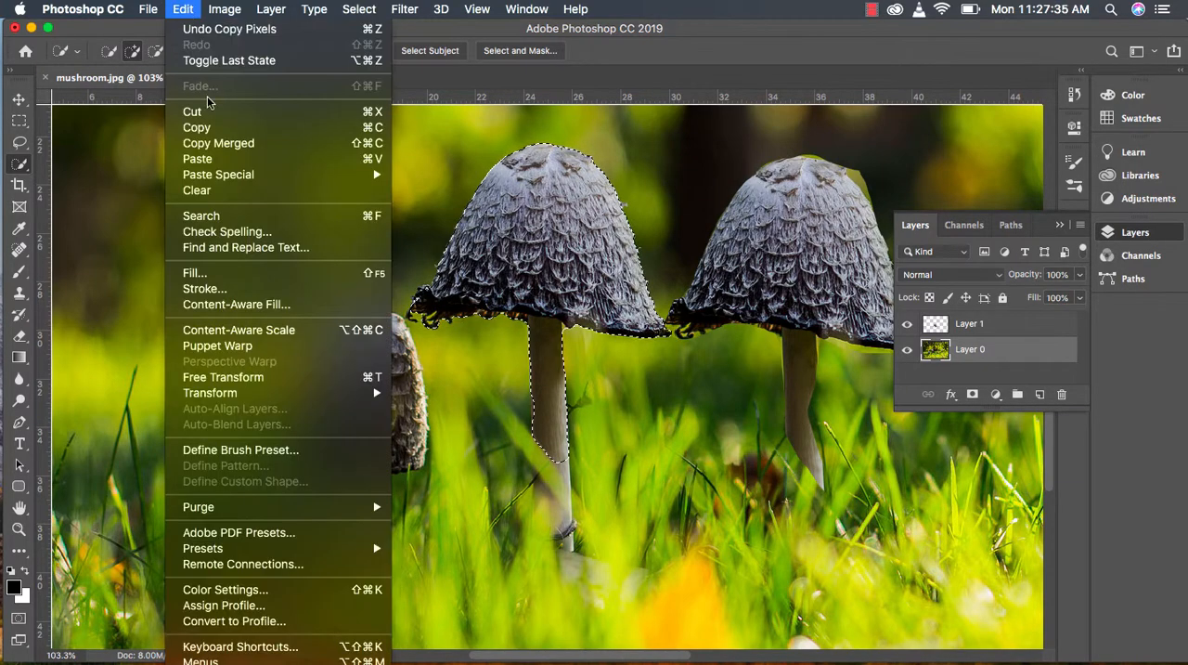
click(210, 156)
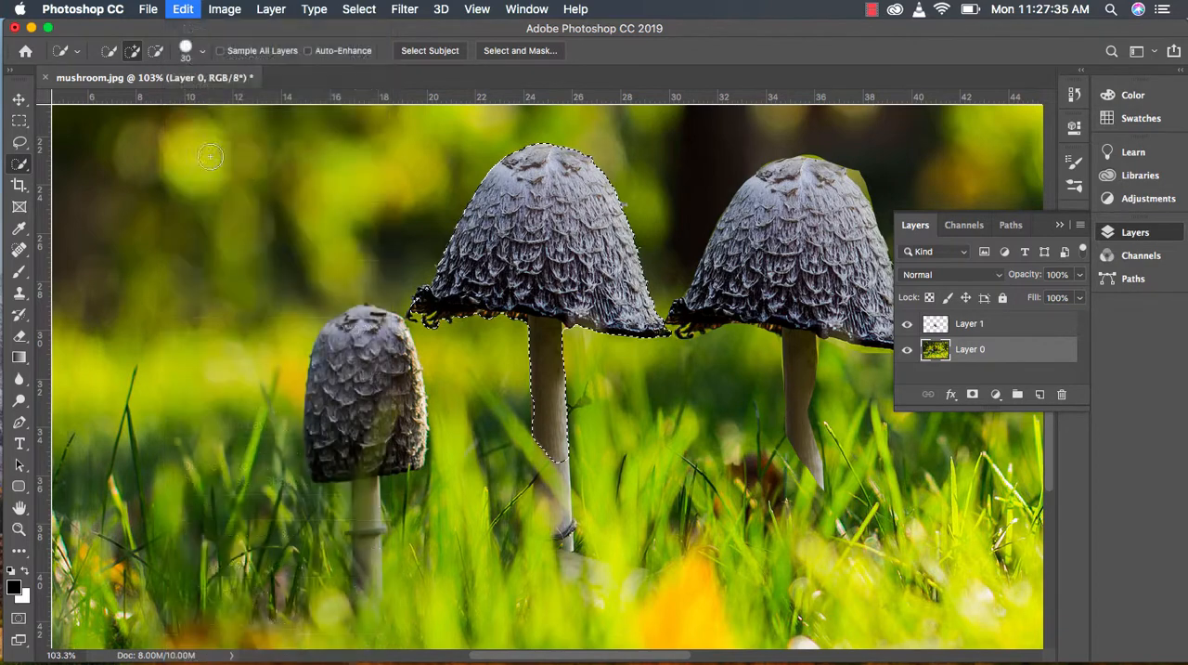
click(18, 101)
drag(562, 218, 295, 208)
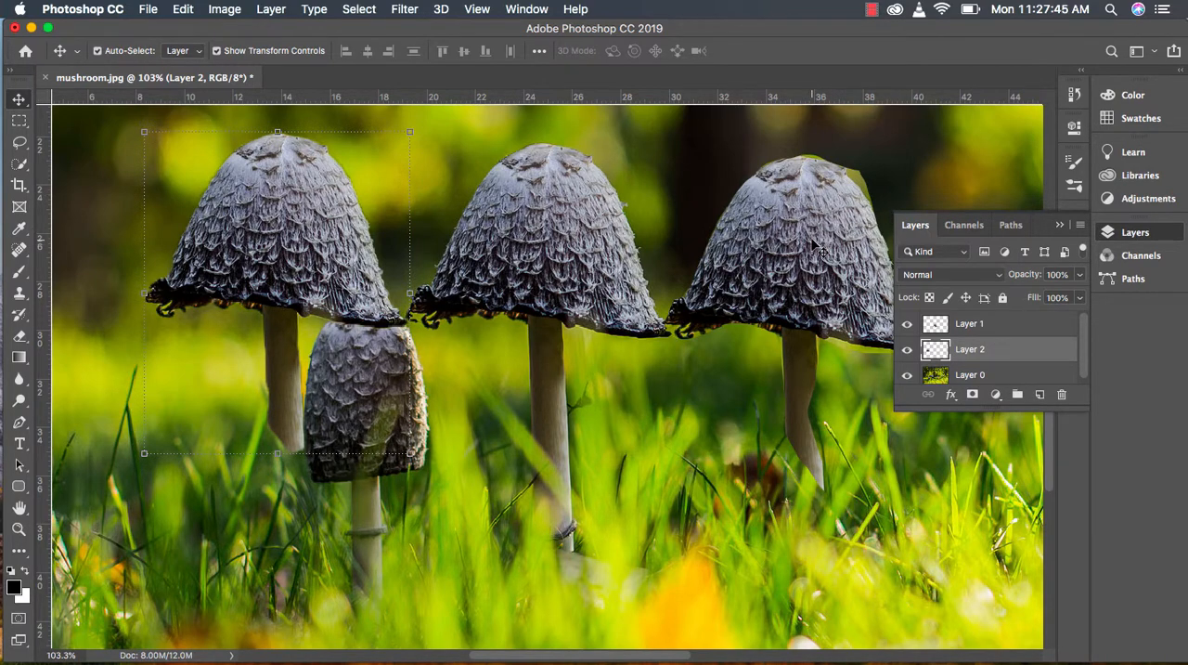
Step: Hide Layer 1 and Layer 2, and make Layer 0 the active layer
click(907, 351)
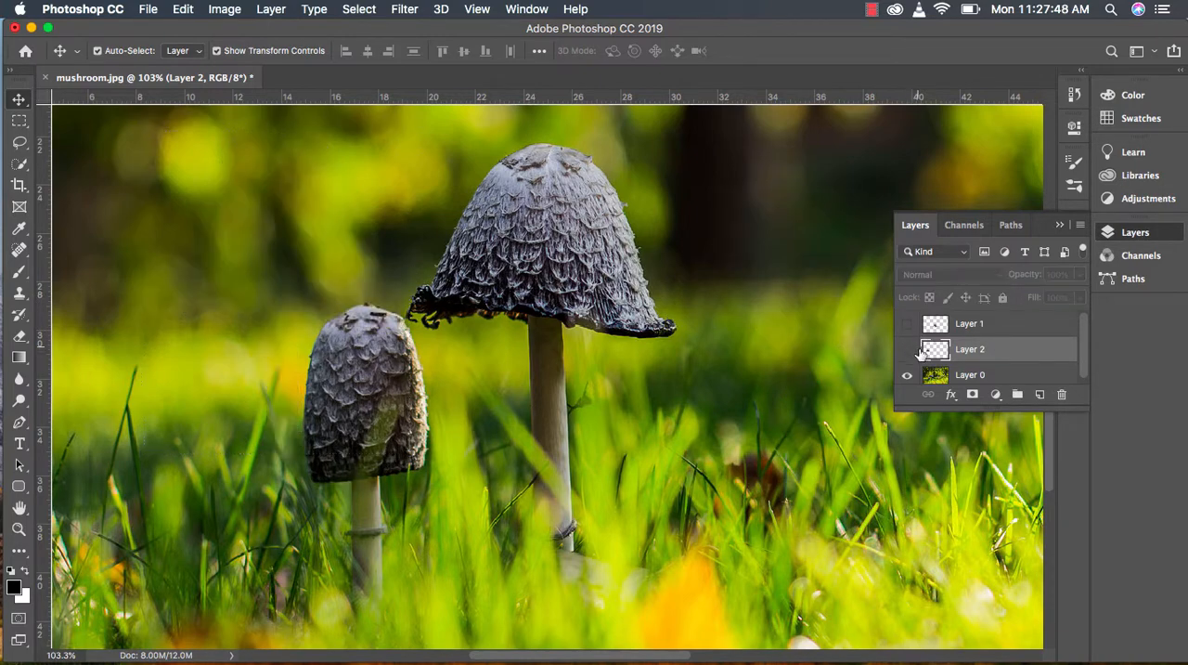
click(968, 381)
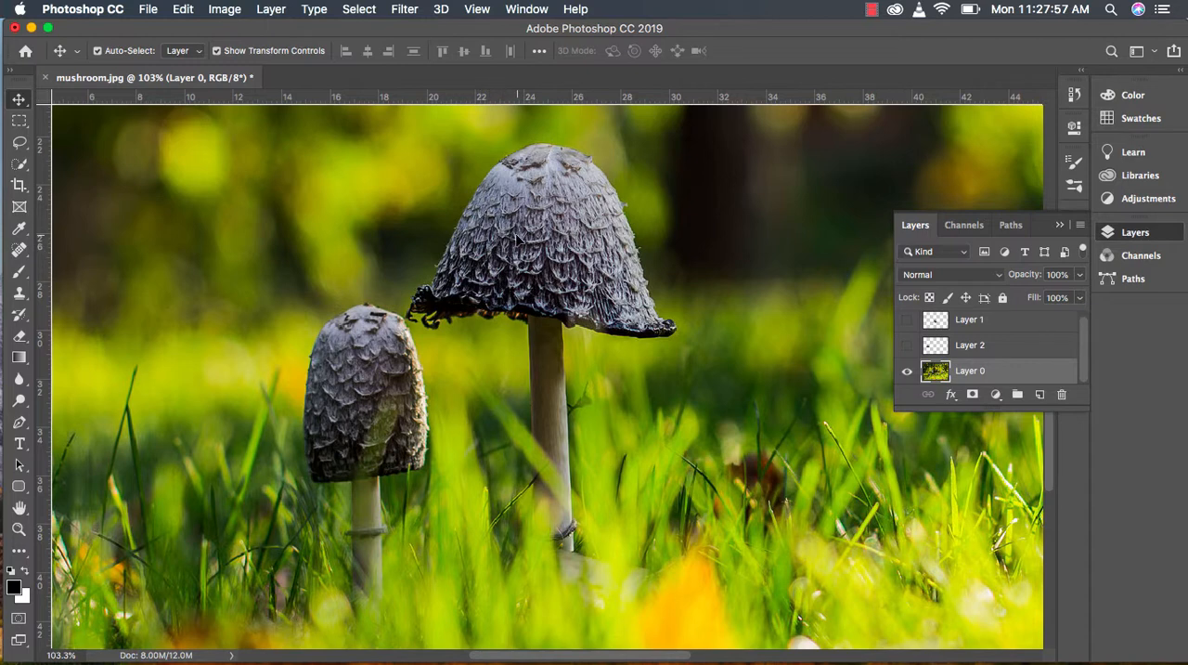
Step: With a 45 px Clone Stamp, sample the taller mushroom's cap and paint its upper part onto the dark background right of it
click(21, 296)
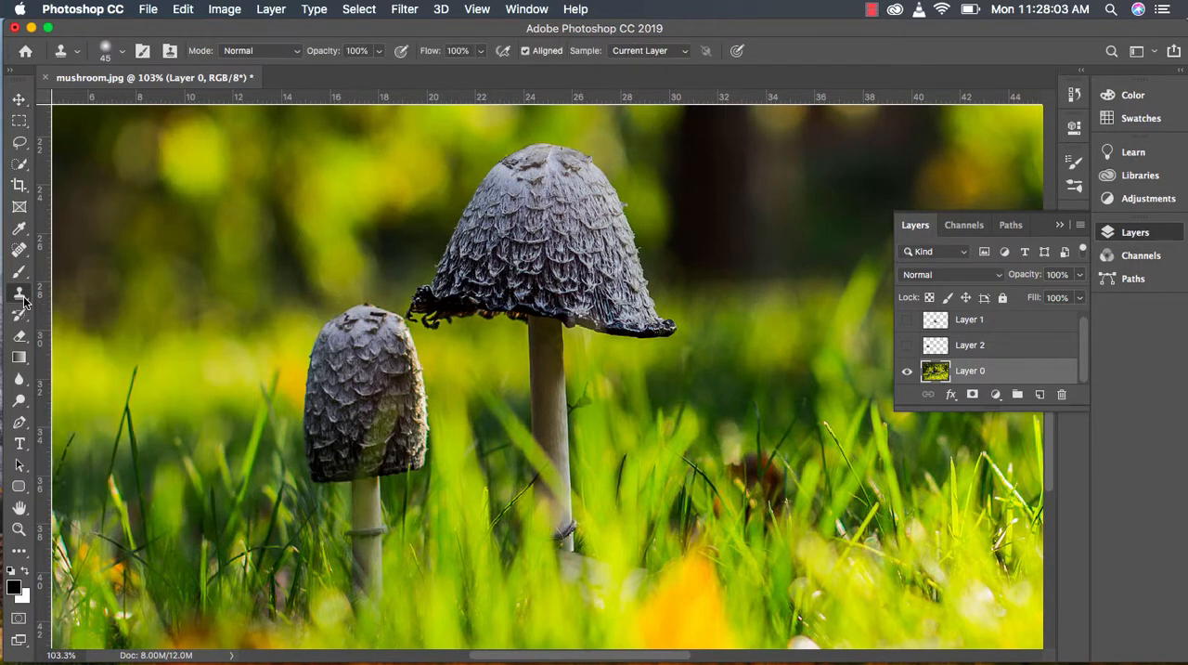
key(alt)
alt+click(536, 203)
key(alt)
alt+click(537, 203)
click(815, 191)
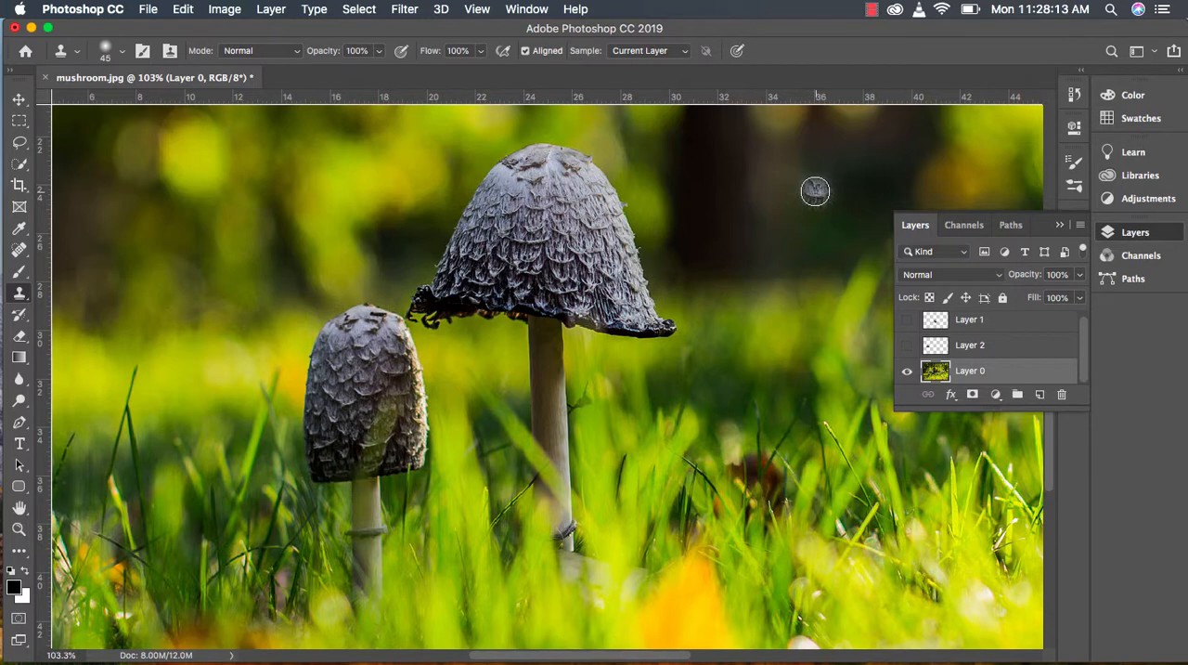
mouse_move(815, 192)
mouse_down()
mouse_move(773, 169)
mouse_move(797, 177)
mouse_move(762, 200)
mouse_move(796, 164)
mouse_move(766, 164)
mouse_move(746, 187)
mouse_move(796, 150)
mouse_move(755, 164)
mouse_move(814, 130)
mouse_move(776, 135)
mouse_move(843, 149)
mouse_move(860, 177)
mouse_move(856, 154)
mouse_move(813, 197)
mouse_up()
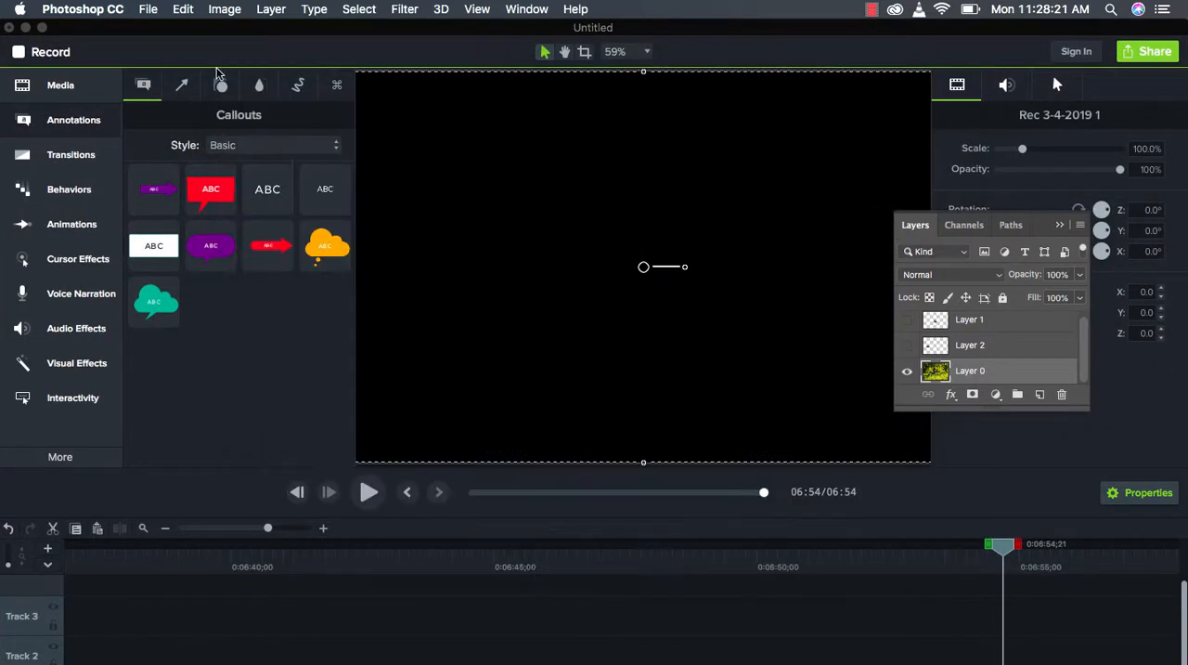
Step: Return to the Photoshop image and clone the rest of the mushroom's cap, its dark rim and its stem
click(25, 28)
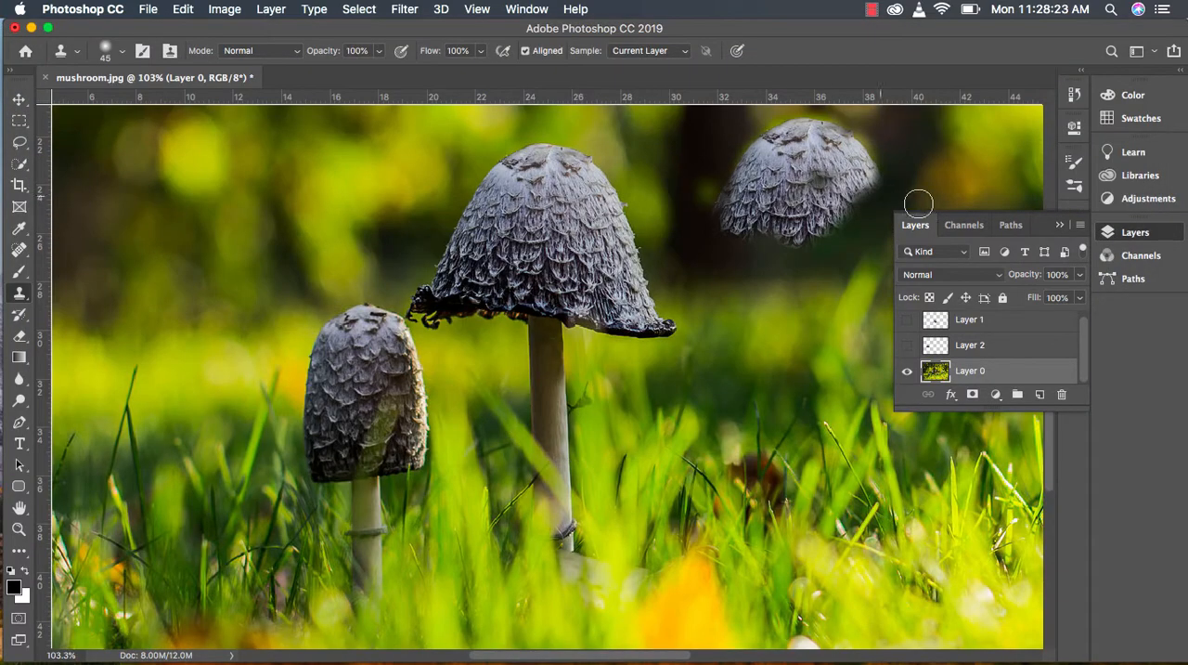
mouse_move(871, 237)
mouse_down()
mouse_move(873, 200)
mouse_move(808, 246)
mouse_move(711, 244)
mouse_move(845, 271)
mouse_up()
mouse_move(865, 317)
mouse_down()
mouse_move(859, 279)
mouse_move(820, 302)
mouse_move(808, 371)
mouse_move(817, 288)
mouse_move(827, 418)
mouse_move(808, 288)
mouse_move(822, 413)
mouse_move(801, 427)
mouse_up()
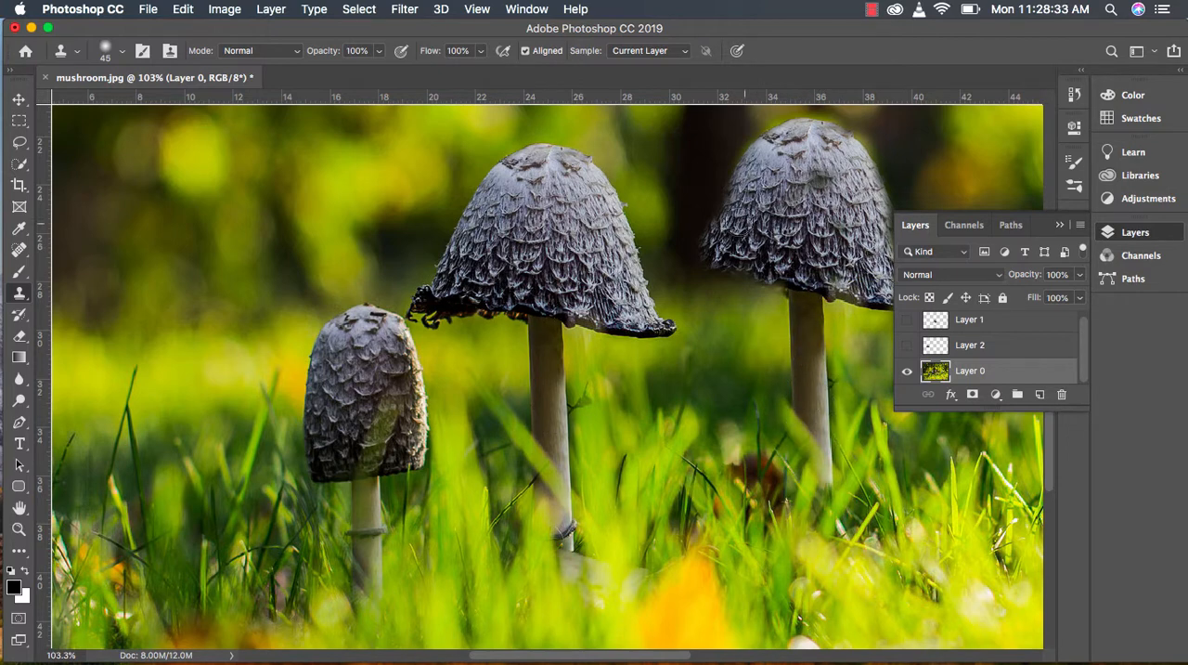
mouse_move(739, 234)
mouse_down()
mouse_move(711, 232)
mouse_move(735, 168)
mouse_move(733, 214)
mouse_move(776, 144)
mouse_move(845, 153)
mouse_move(887, 265)
mouse_up()
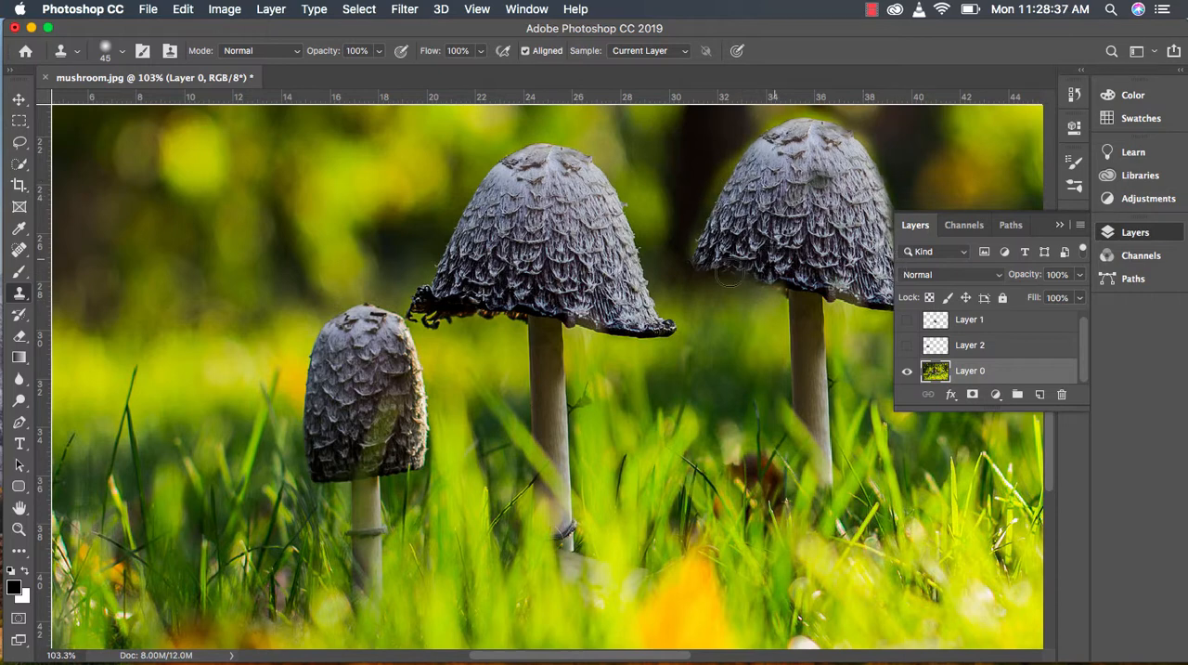
drag(731, 272, 685, 277)
mouse_move(771, 173)
mouse_down()
mouse_move(849, 195)
mouse_move(820, 149)
mouse_move(863, 237)
mouse_up()
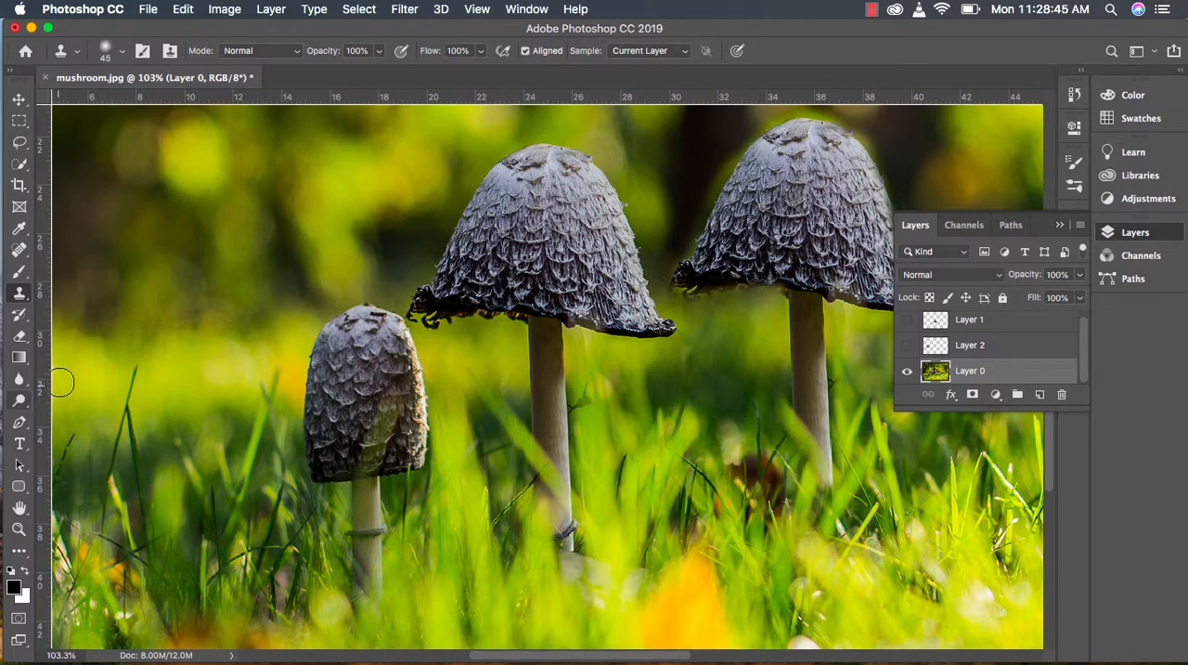
Step: Switch from the Clone Stamp to the Brush tool
click(20, 317)
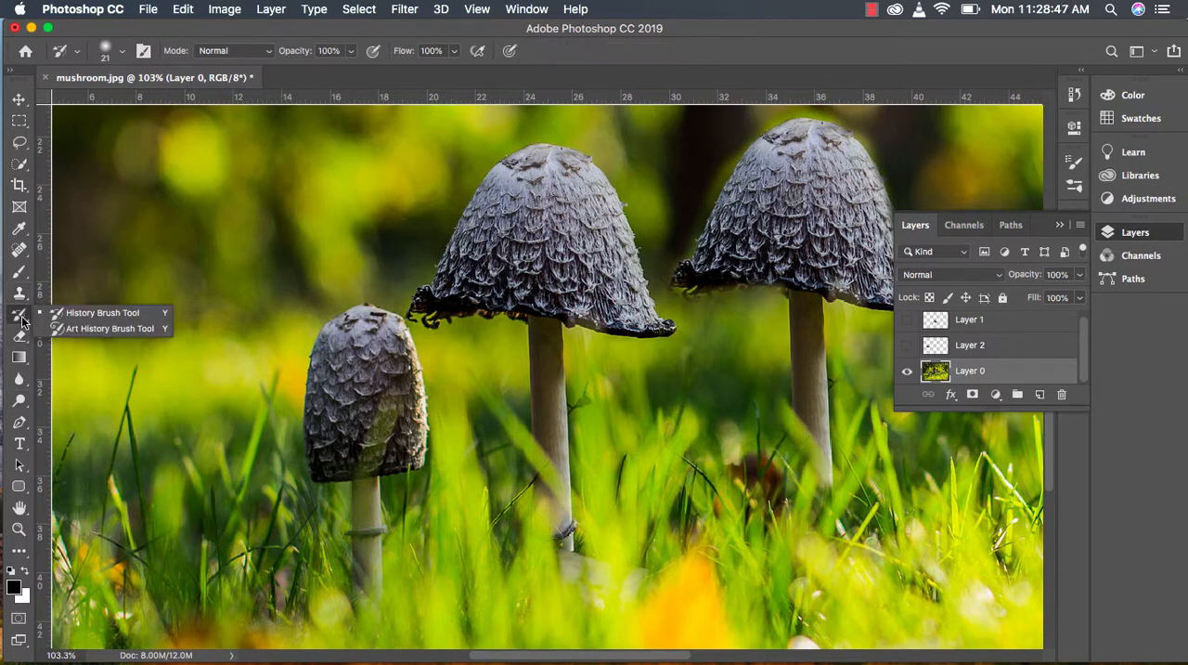
click(20, 295)
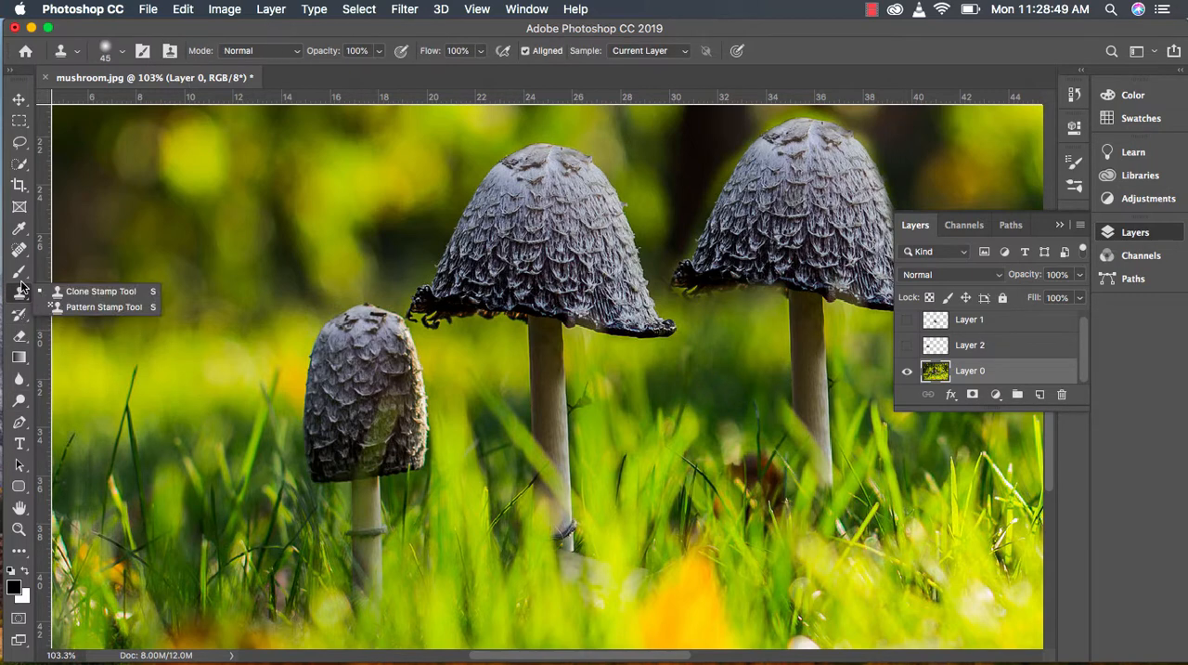
click(20, 277)
click(20, 282)
click(89, 270)
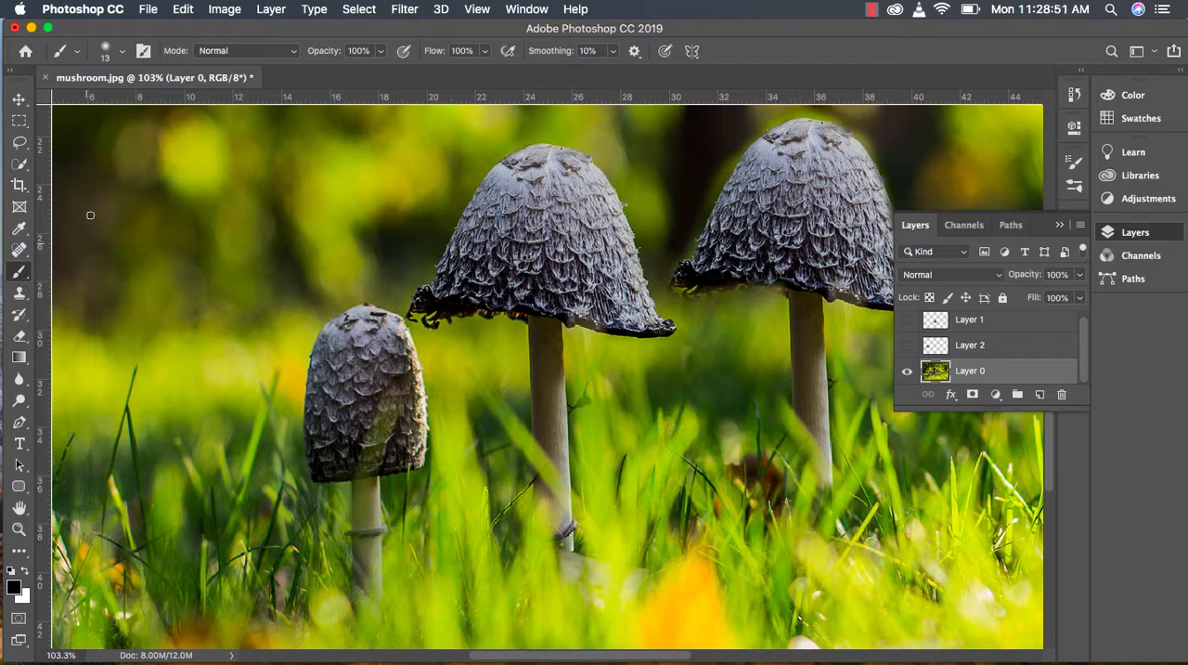
Step: Examine the available brush presets in the General, Dry Media and Special Effects brush folders
click(121, 56)
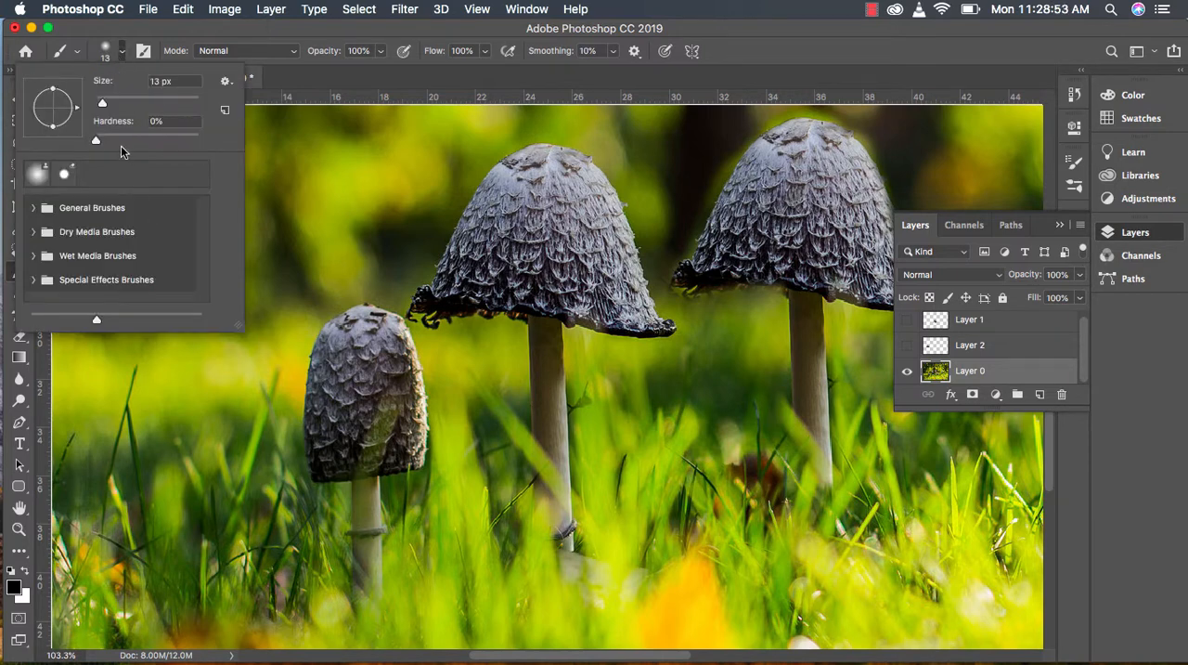
click(35, 208)
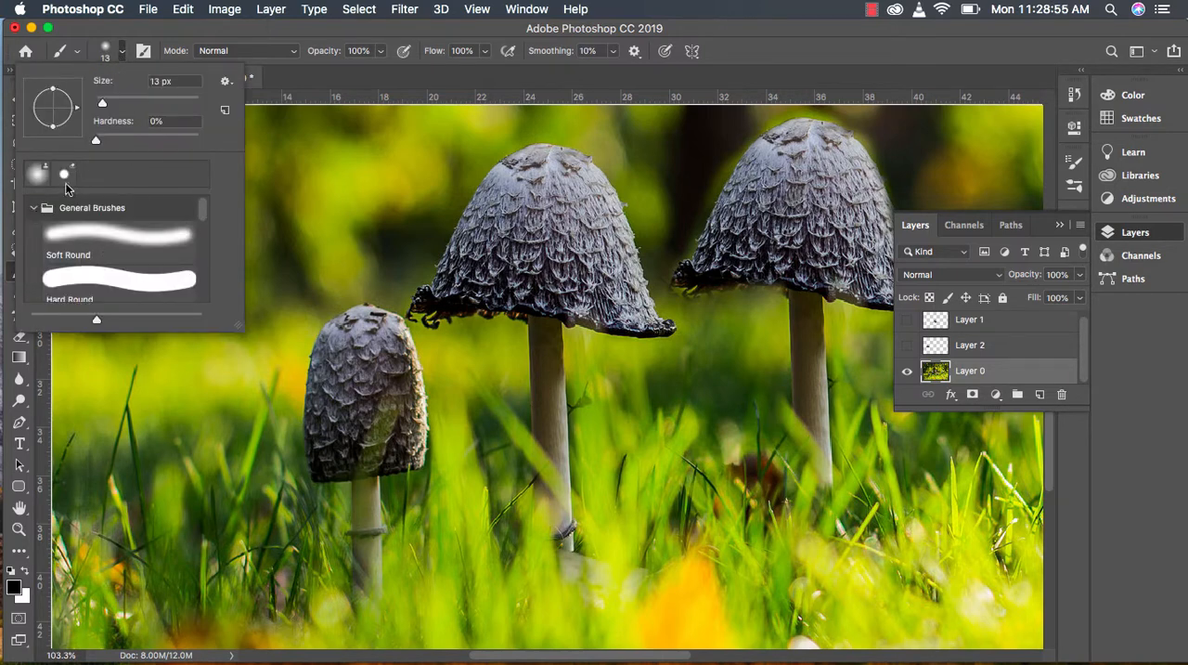
click(33, 207)
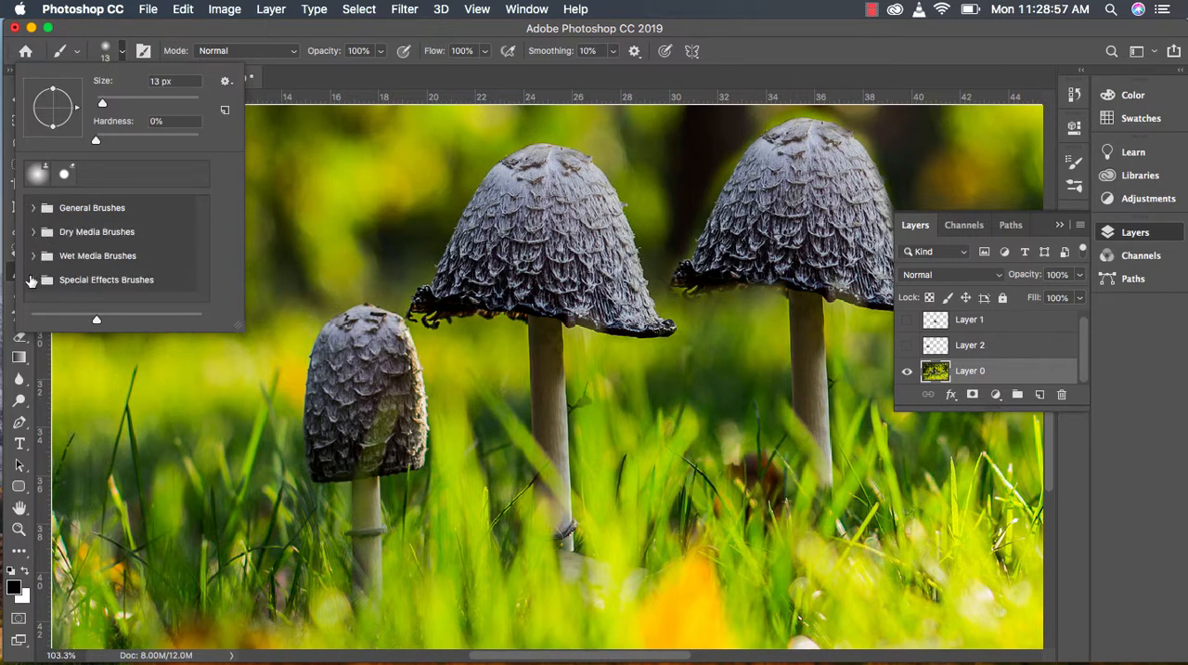
click(31, 280)
mouse_move(199, 220)
mouse_down()
mouse_move(197, 311)
mouse_move(195, 176)
mouse_up()
click(32, 232)
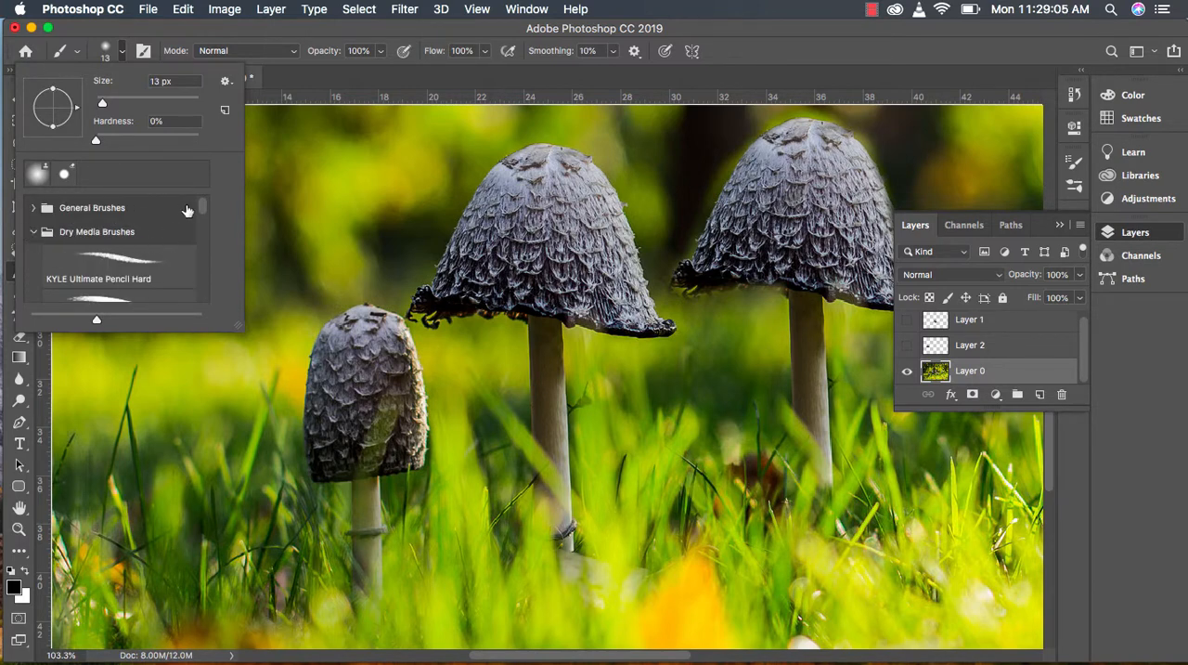
mouse_move(201, 208)
mouse_down()
mouse_move(199, 255)
mouse_move(190, 191)
mouse_move(198, 300)
mouse_move(200, 218)
mouse_up()
click(37, 207)
click(313, 85)
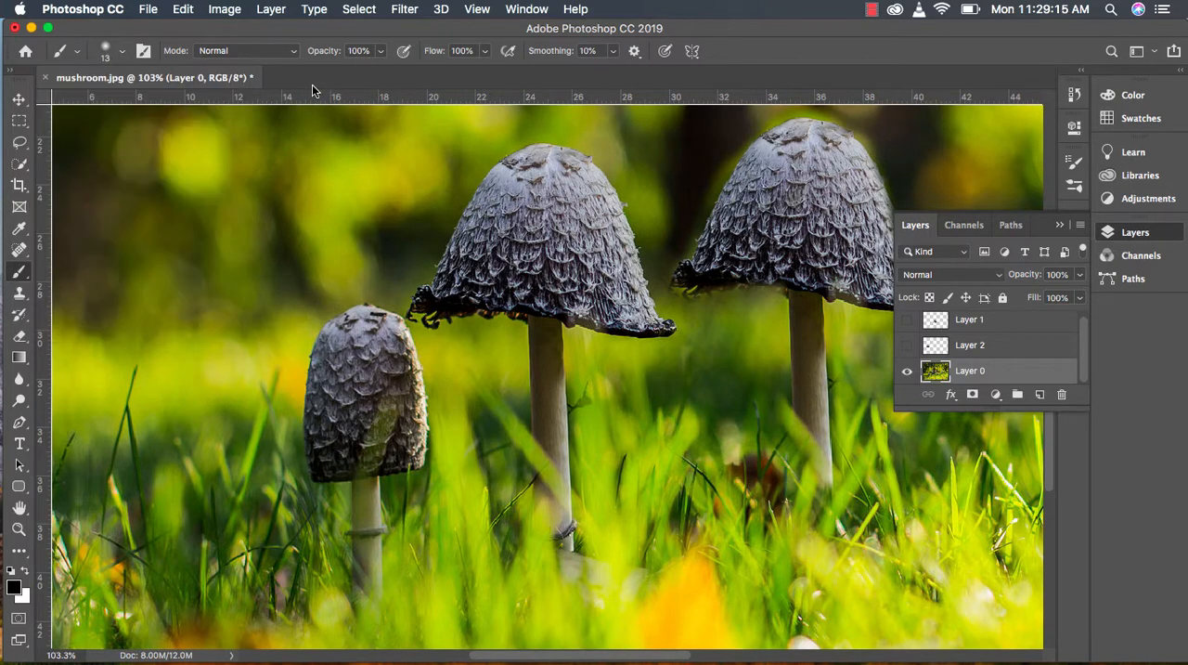
Step: Set the foreground color to dark green 3e4904 sampled from the grass, and enlarge the brush to 35 px
click(15, 588)
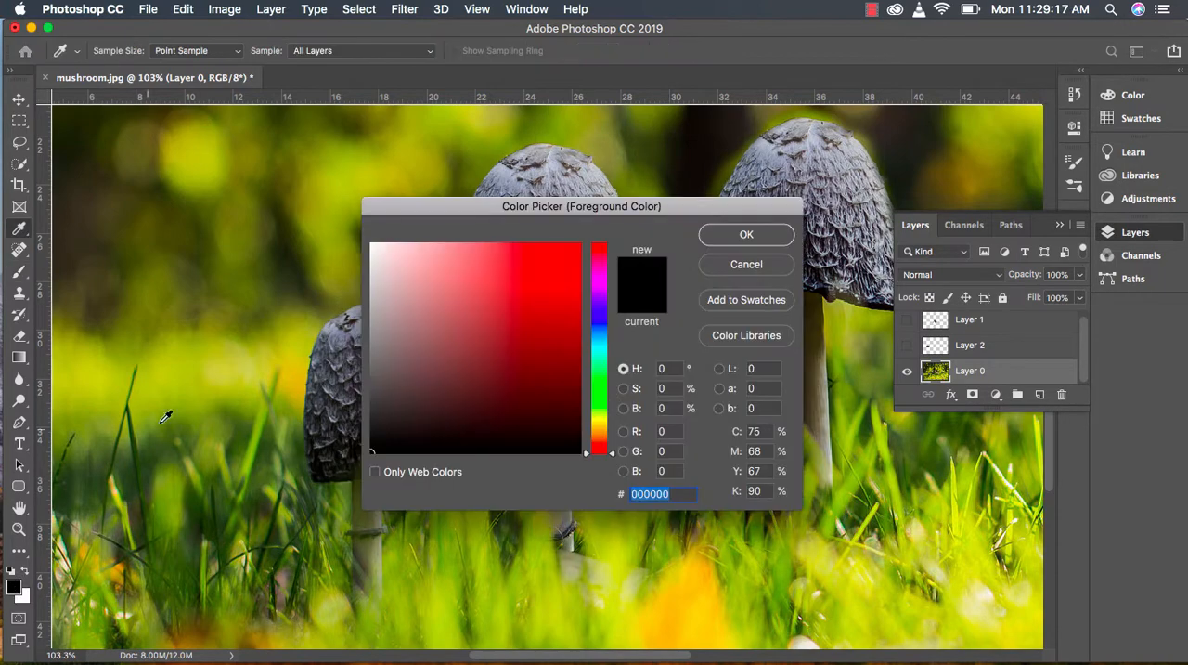
click(135, 435)
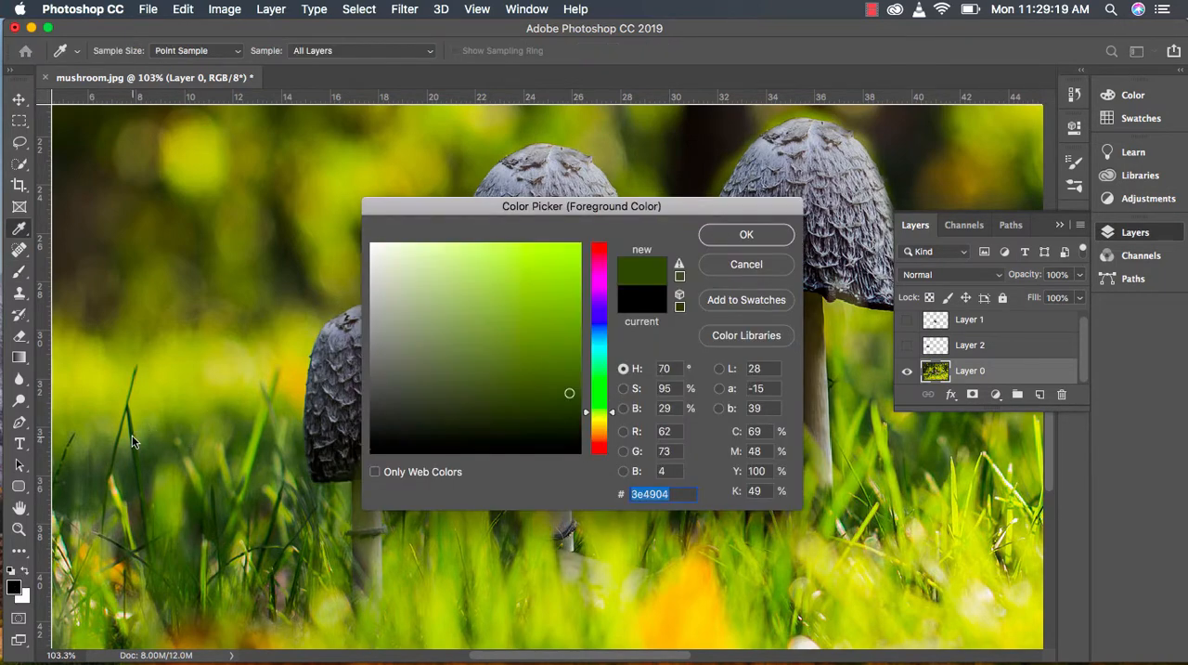
click(747, 235)
key(bracketright)
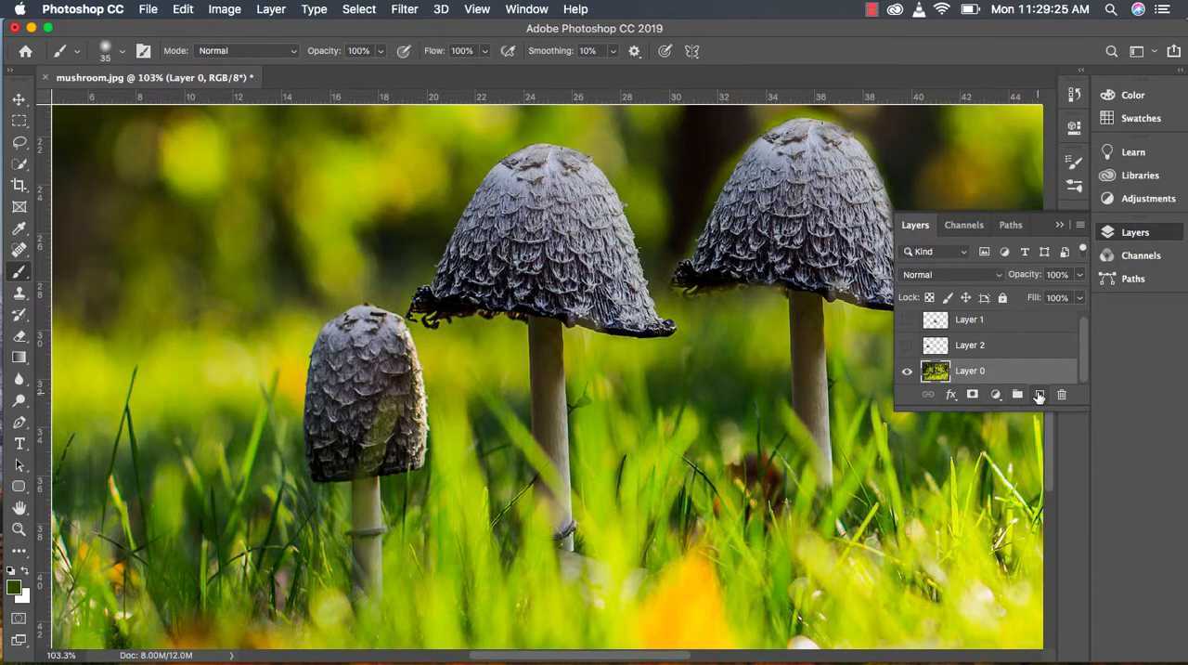
Step: Paint a dark green patch on a new layer over the grass left of the small mushroom, and add an empty group above it
click(1040, 394)
mouse_move(198, 502)
mouse_down()
mouse_move(139, 463)
mouse_move(219, 462)
mouse_move(169, 522)
mouse_move(192, 517)
mouse_move(201, 485)
mouse_move(217, 494)
mouse_move(237, 449)
mouse_move(241, 502)
mouse_move(288, 512)
mouse_move(268, 529)
mouse_move(194, 532)
mouse_move(145, 449)
mouse_move(124, 477)
mouse_up()
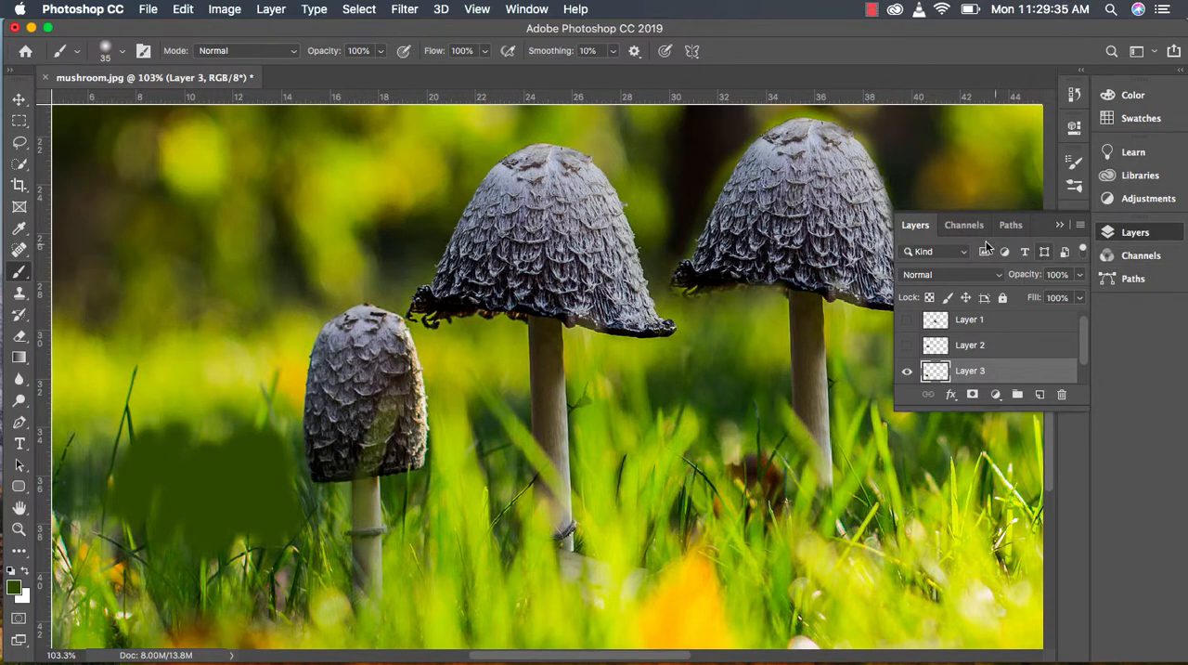
scroll(1089, 346, down, 1)
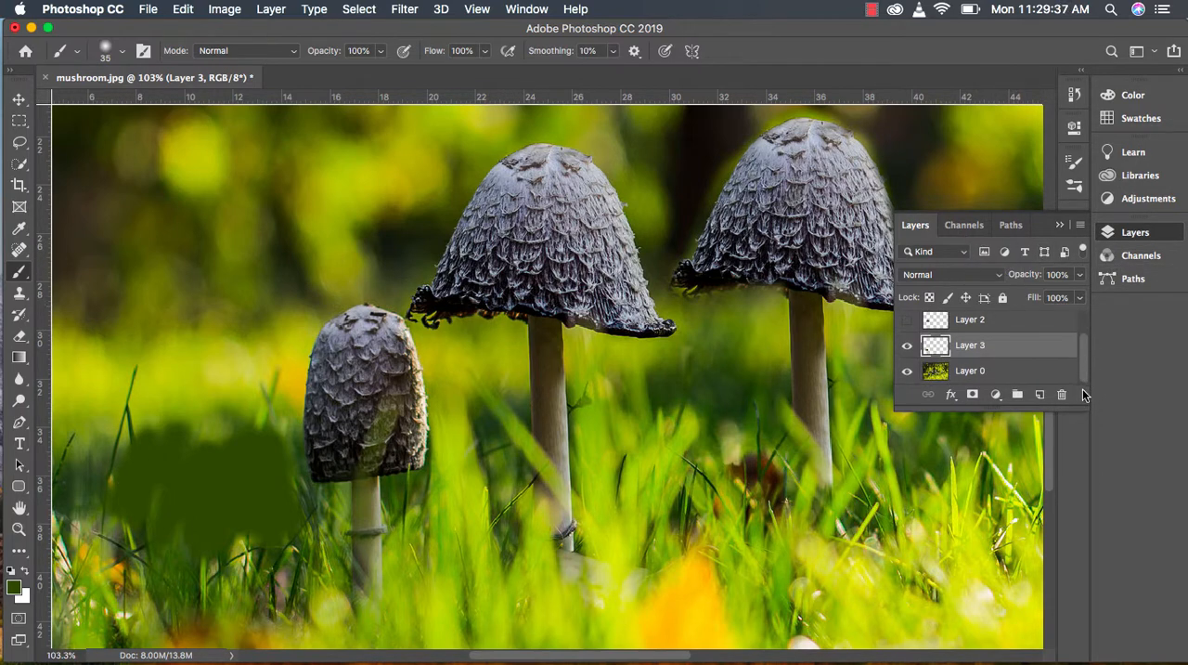
click(1017, 393)
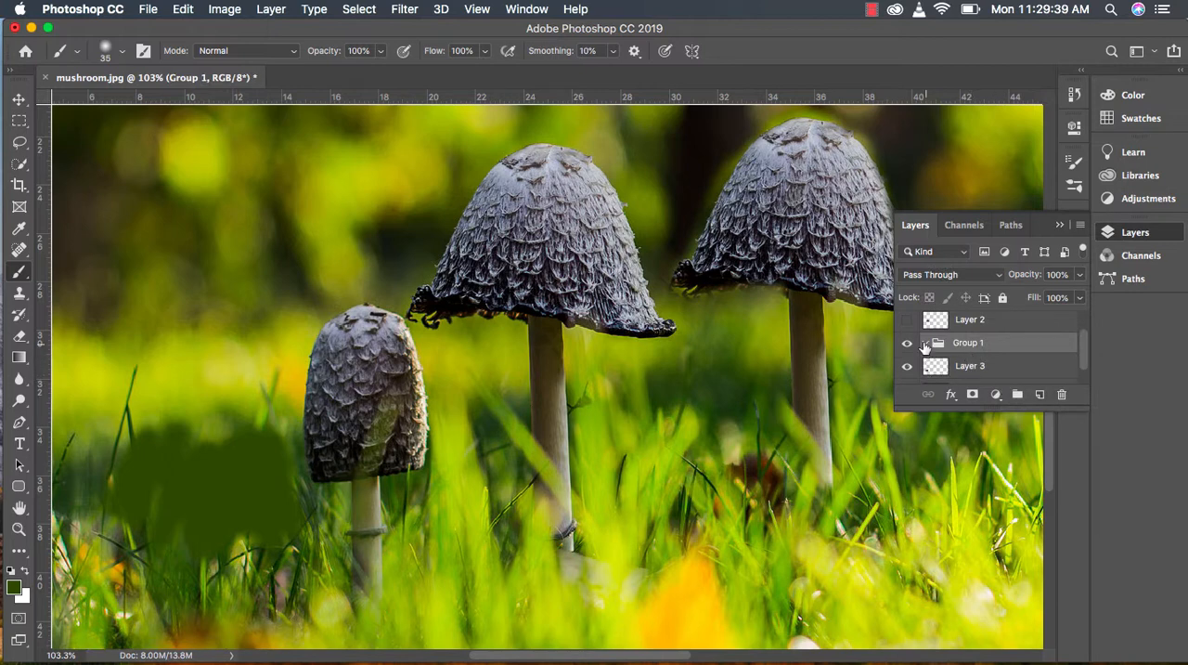
scroll(987, 364, down, 1)
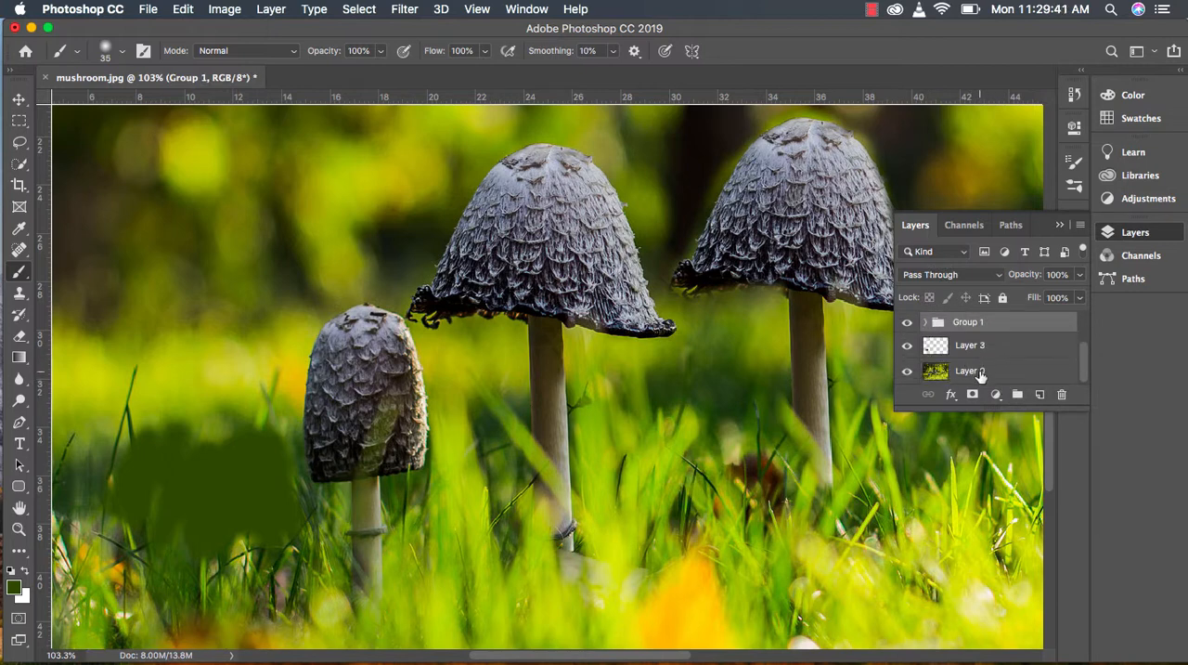
Step: Make Layer 0 active and switch to the Color Replacement tool
click(980, 374)
click(19, 314)
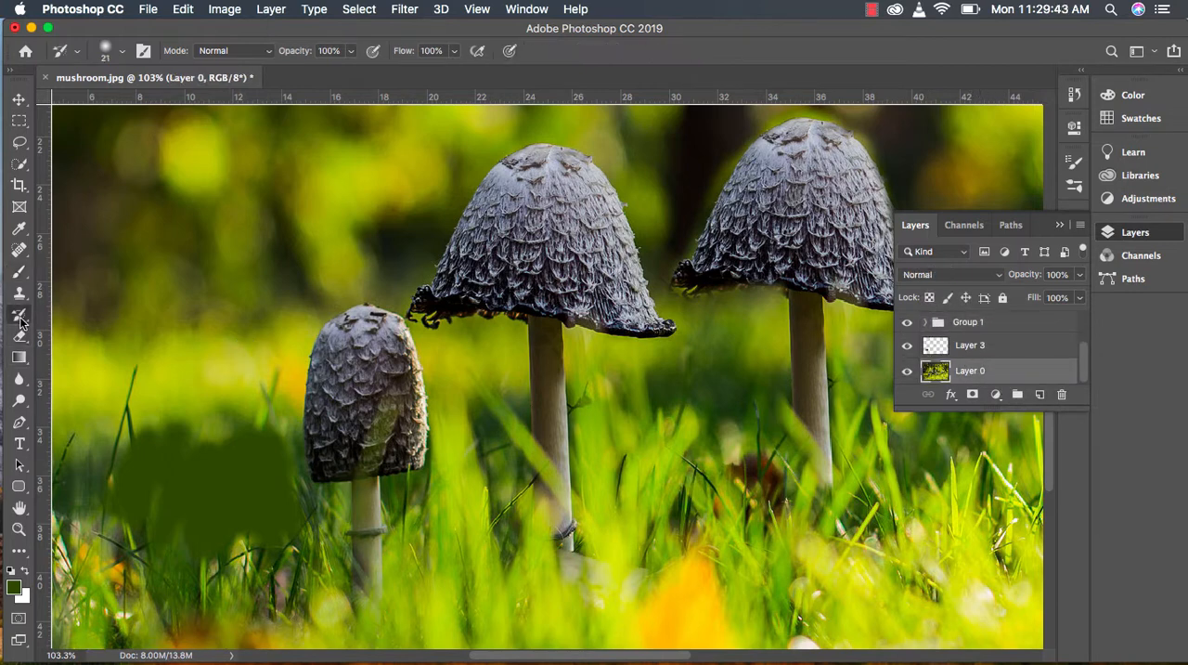
click(20, 296)
click(20, 295)
click(19, 271)
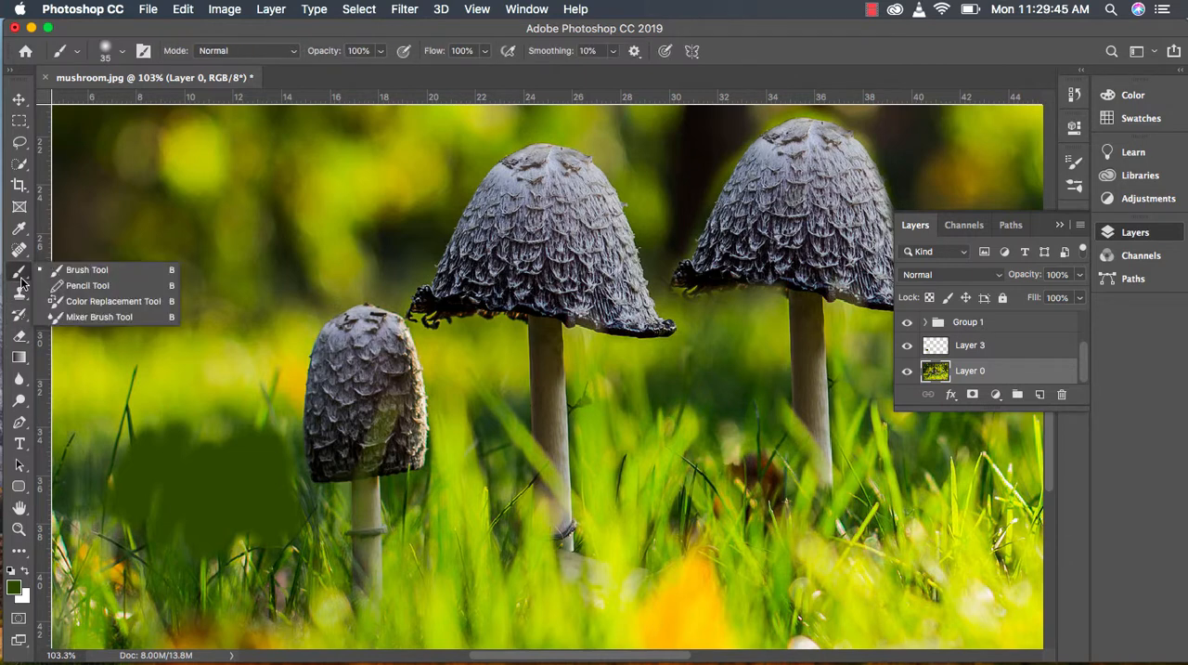
click(102, 301)
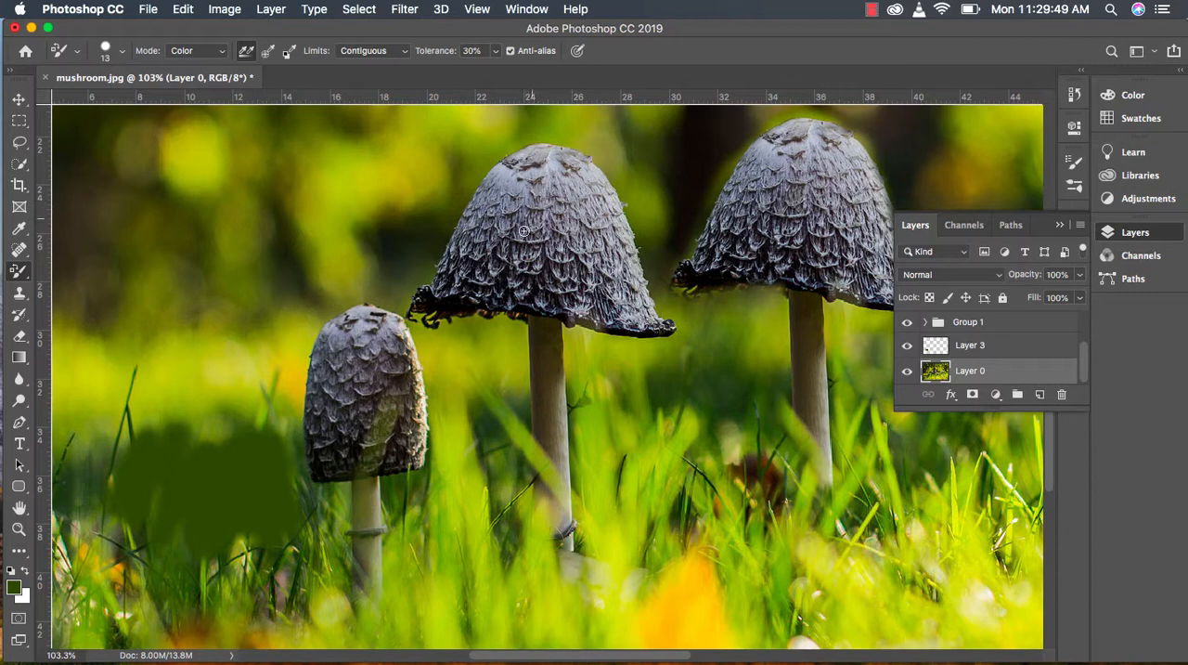
Step: Set the foreground color to magenta b309cc
click(14, 586)
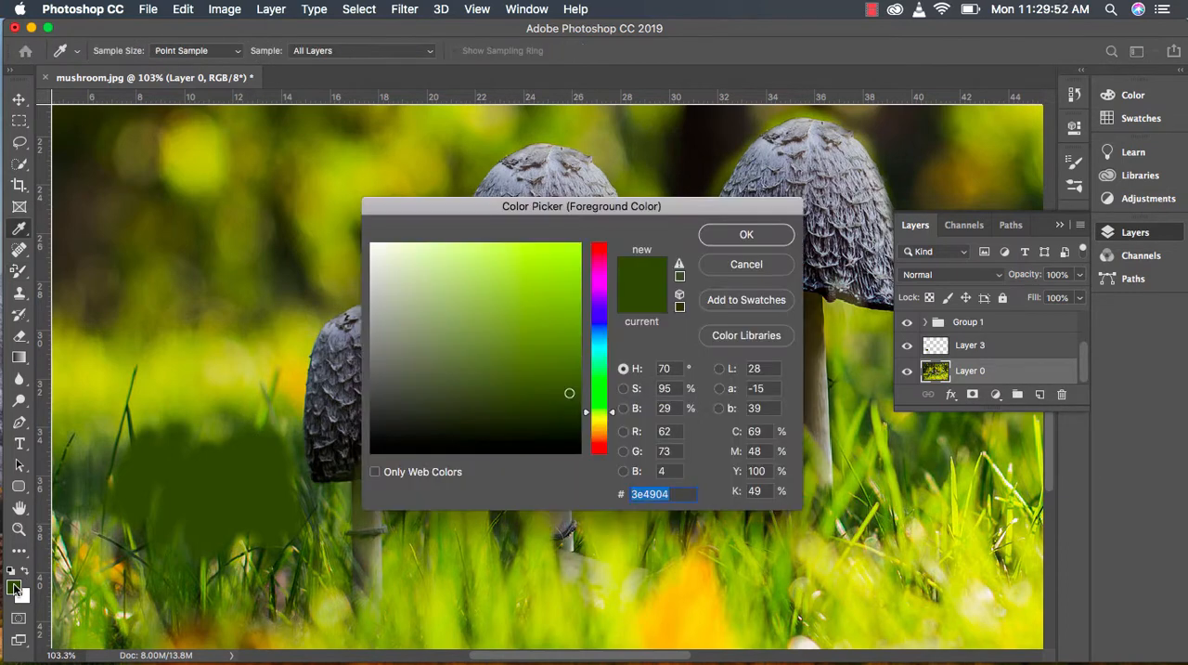
click(601, 283)
drag(553, 267, 572, 285)
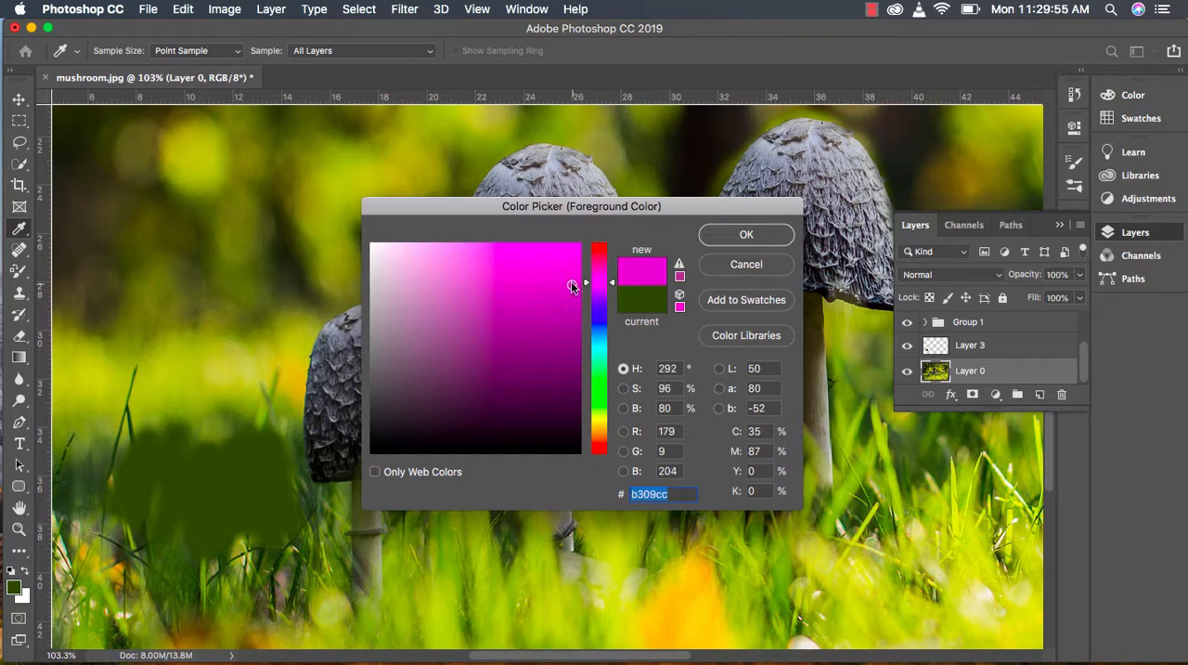
click(749, 238)
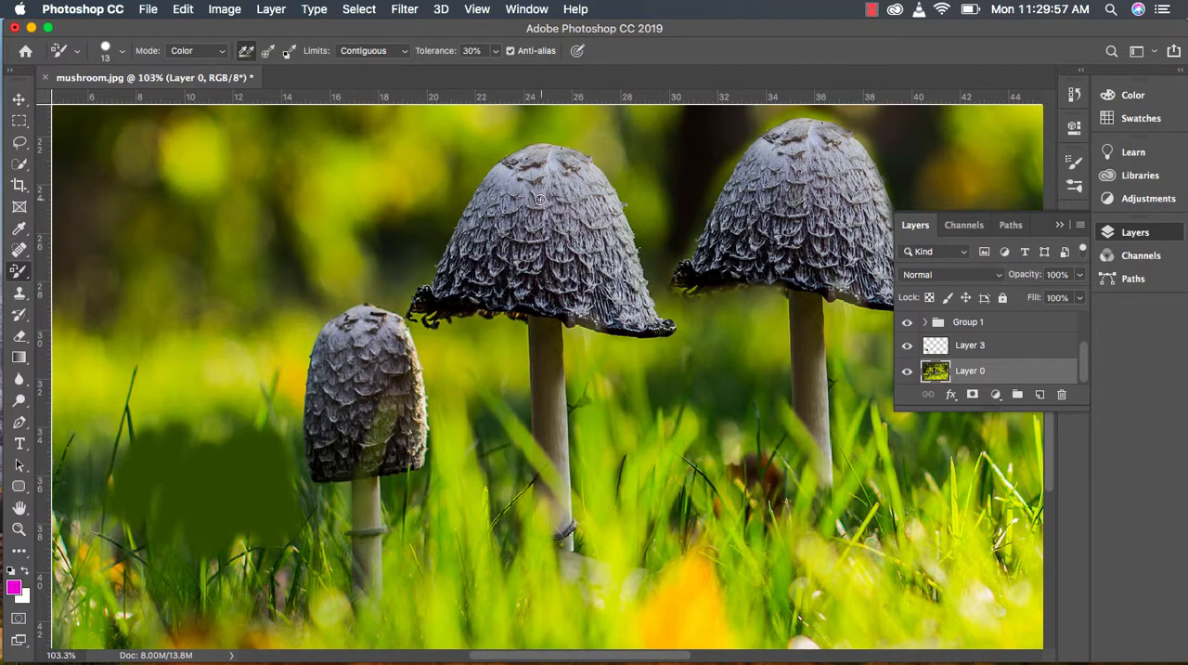
Step: Enlarge the Color Replacement brush to 45 px and recolor the original taller mushroom's cap magenta
key(bracketright)
key(bracketright)
key(bracketright)
mouse_move(541, 200)
mouse_down()
mouse_move(521, 220)
mouse_move(531, 183)
mouse_move(512, 199)
mouse_move(484, 253)
mouse_move(564, 266)
mouse_move(526, 203)
mouse_move(566, 255)
mouse_move(568, 193)
mouse_move(609, 265)
mouse_move(600, 223)
mouse_move(615, 233)
mouse_move(590, 186)
mouse_move(544, 163)
mouse_move(499, 198)
mouse_move(508, 176)
mouse_move(452, 278)
mouse_move(470, 245)
mouse_move(467, 260)
mouse_move(511, 280)
mouse_move(631, 305)
mouse_move(599, 199)
mouse_move(627, 303)
mouse_move(532, 281)
mouse_move(550, 163)
mouse_move(596, 186)
mouse_up()
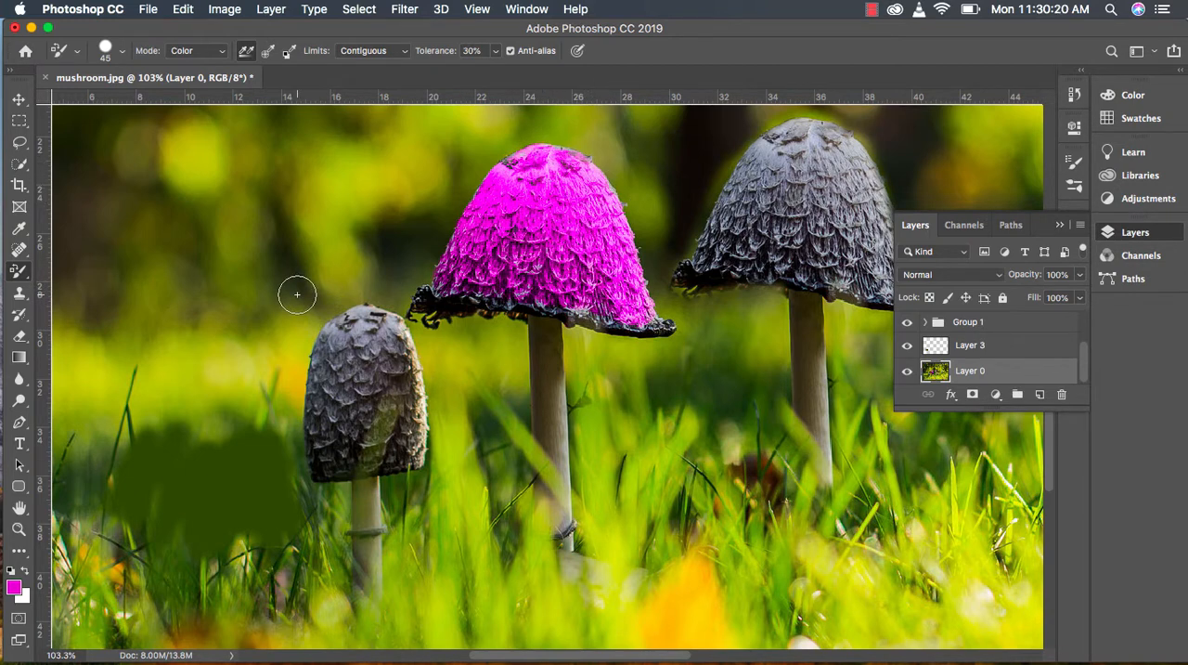
Step: Switch to the Type tool and set the font to AYT Foundation Sans
click(18, 445)
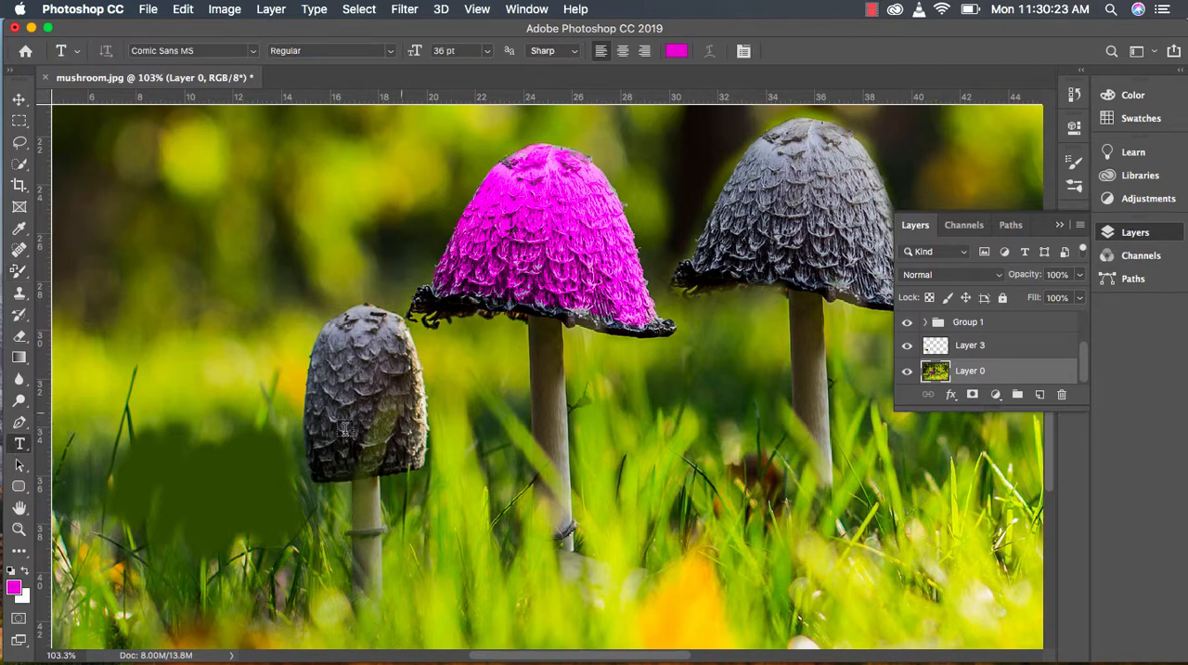
click(254, 52)
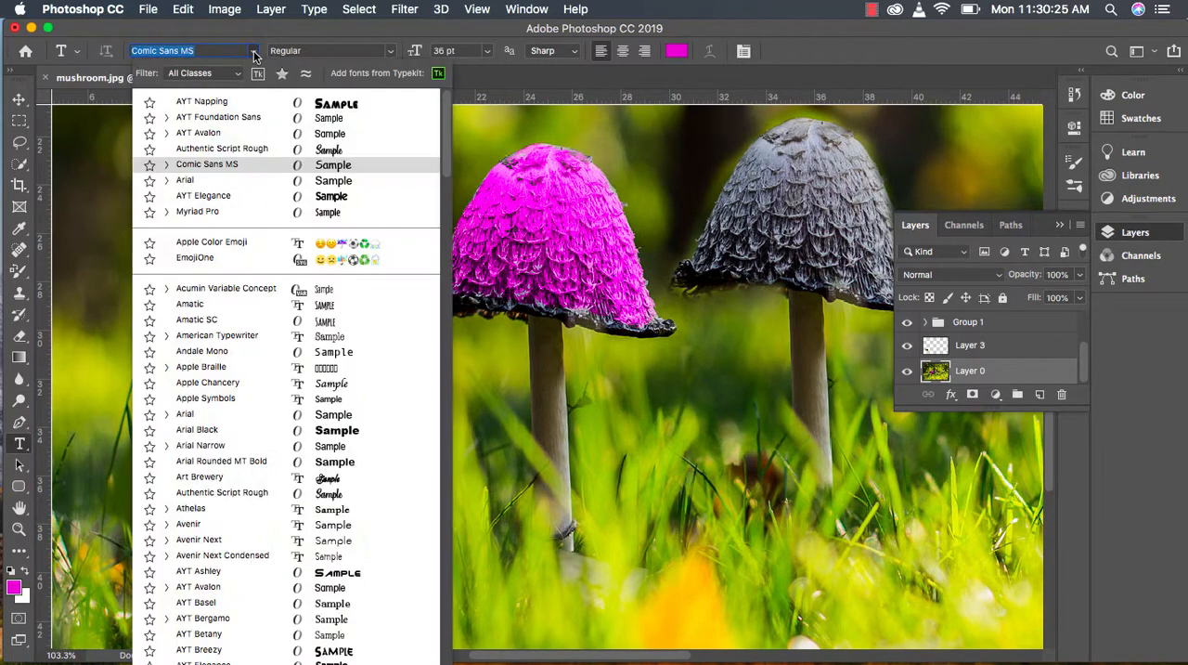
click(218, 117)
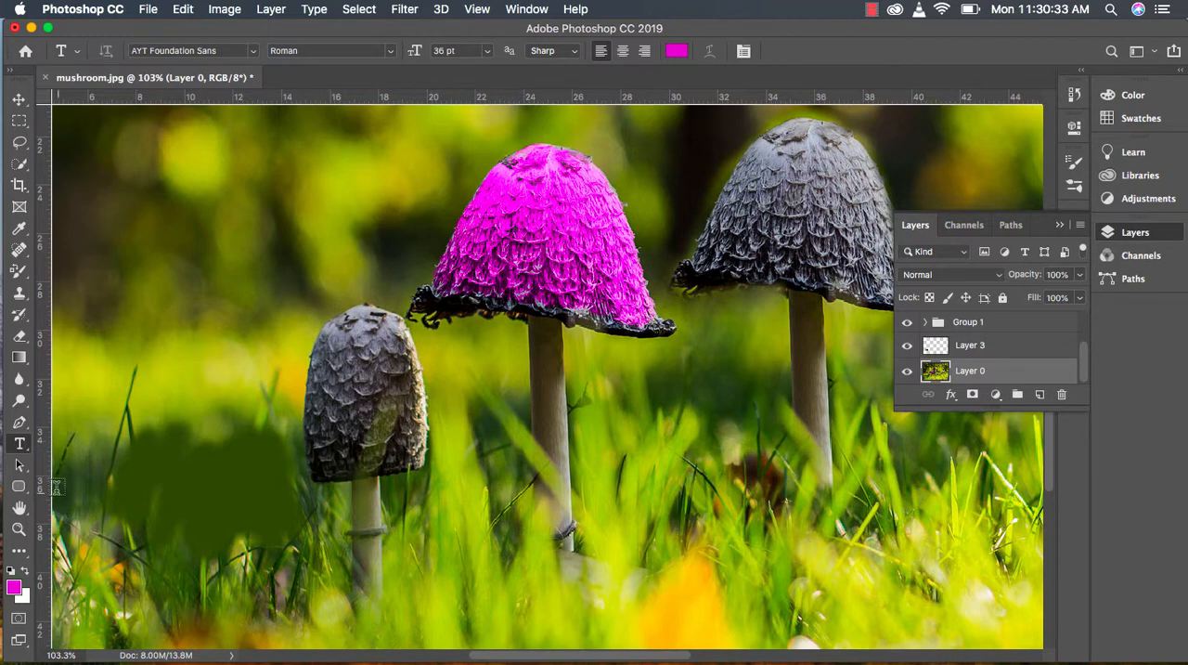
Step: Create a text box over the grass below the small mushroom's cap, reading "Mushrooms by" with the author's name on the second line
drag(85, 477, 403, 604)
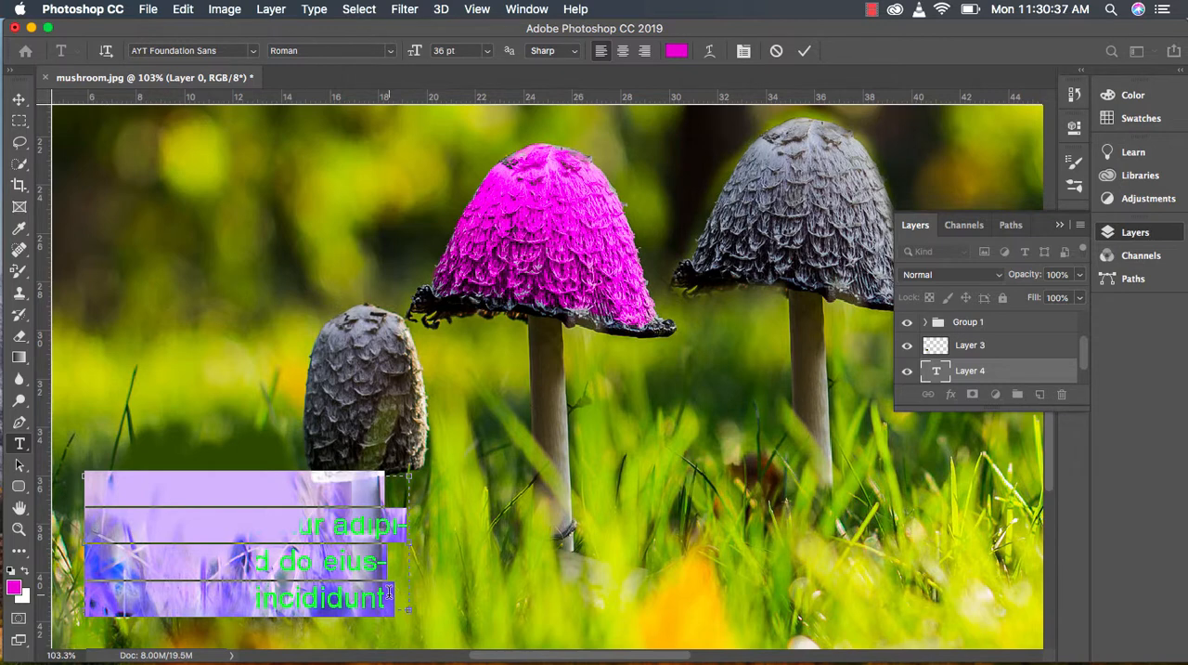
key(BackSpace)
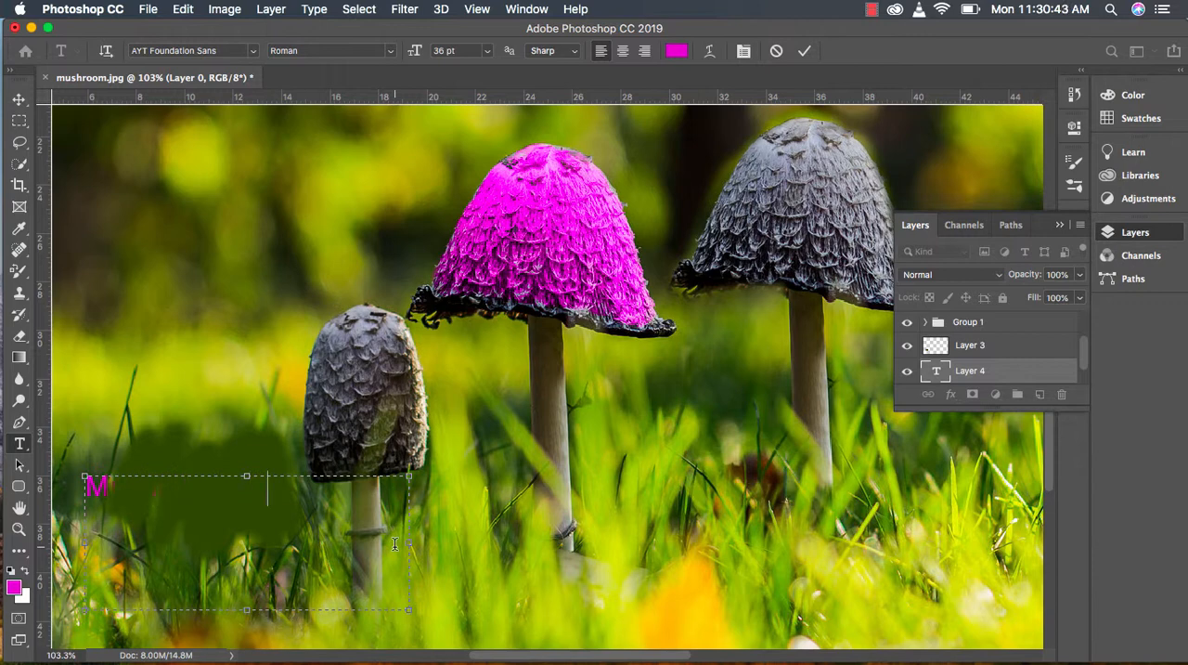
text(M)
key(Return)
text(Mr)
click(20, 101)
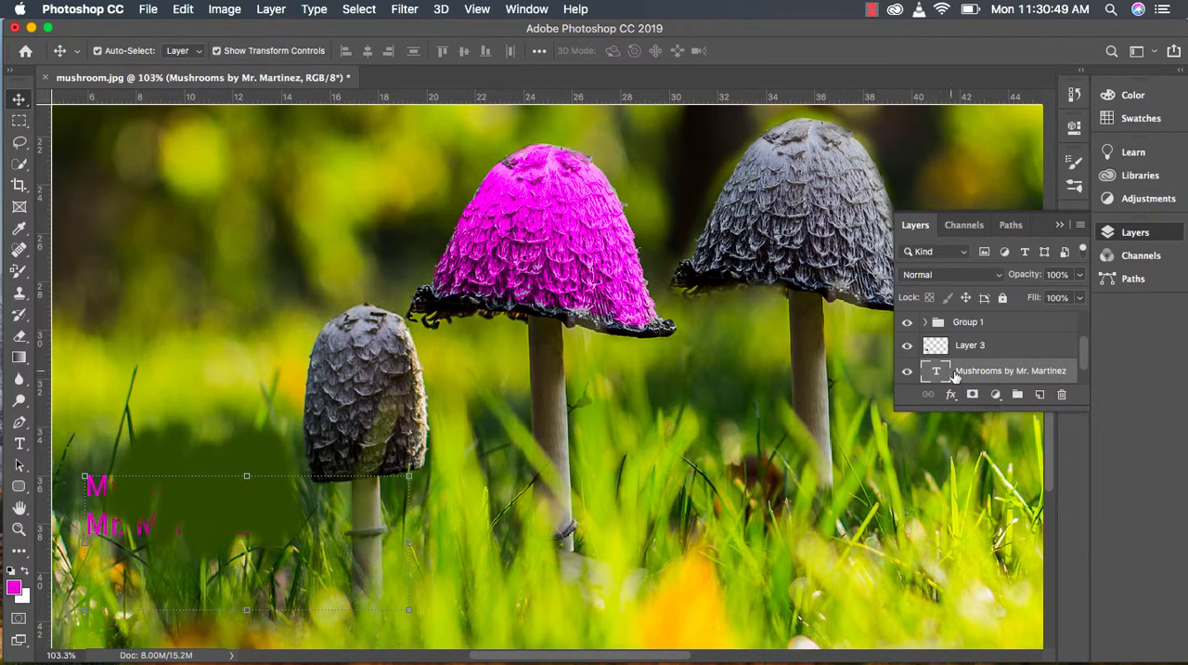
Step: Reorder the text layer to sit between Layer 1 and Layer 2, and shift the text slightly down and right on the image
drag(966, 369, 954, 307)
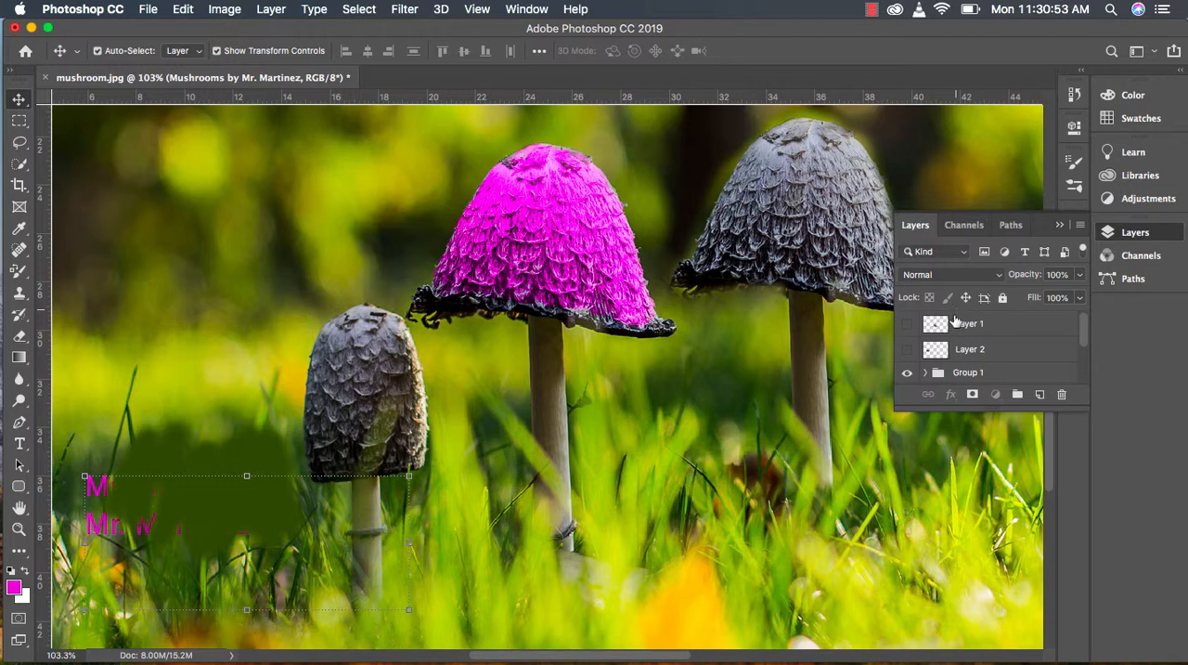
scroll(1067, 341, down, 5)
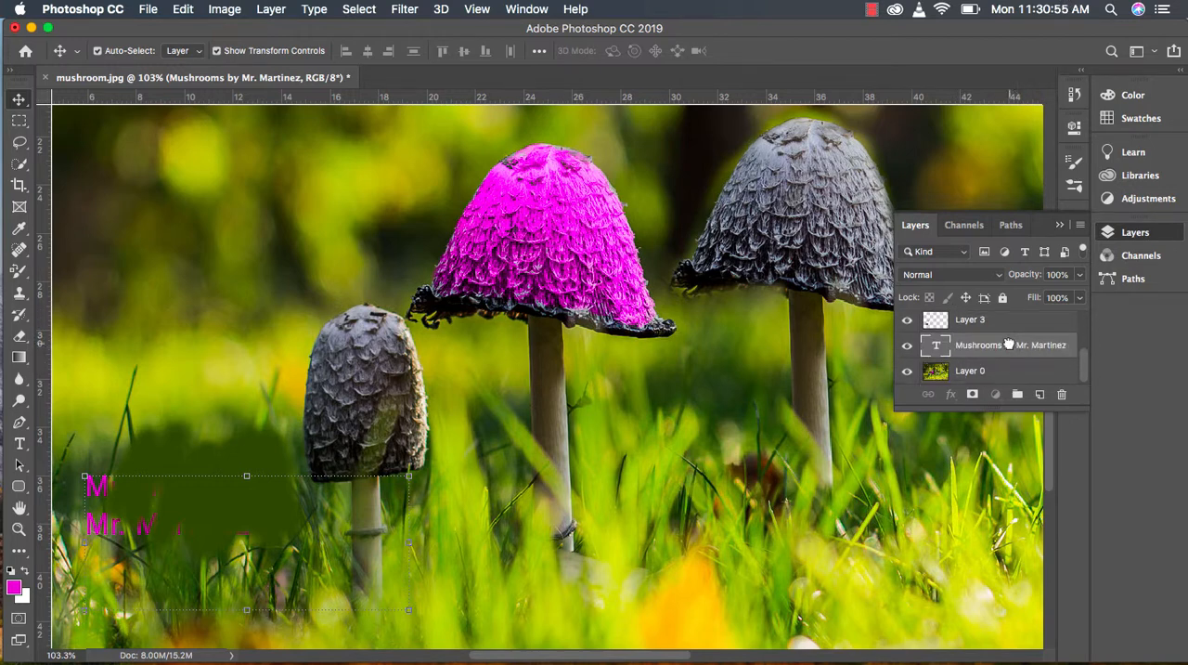
mouse_move(1009, 345)
mouse_down()
mouse_move(1003, 288)
mouse_move(1001, 343)
mouse_up()
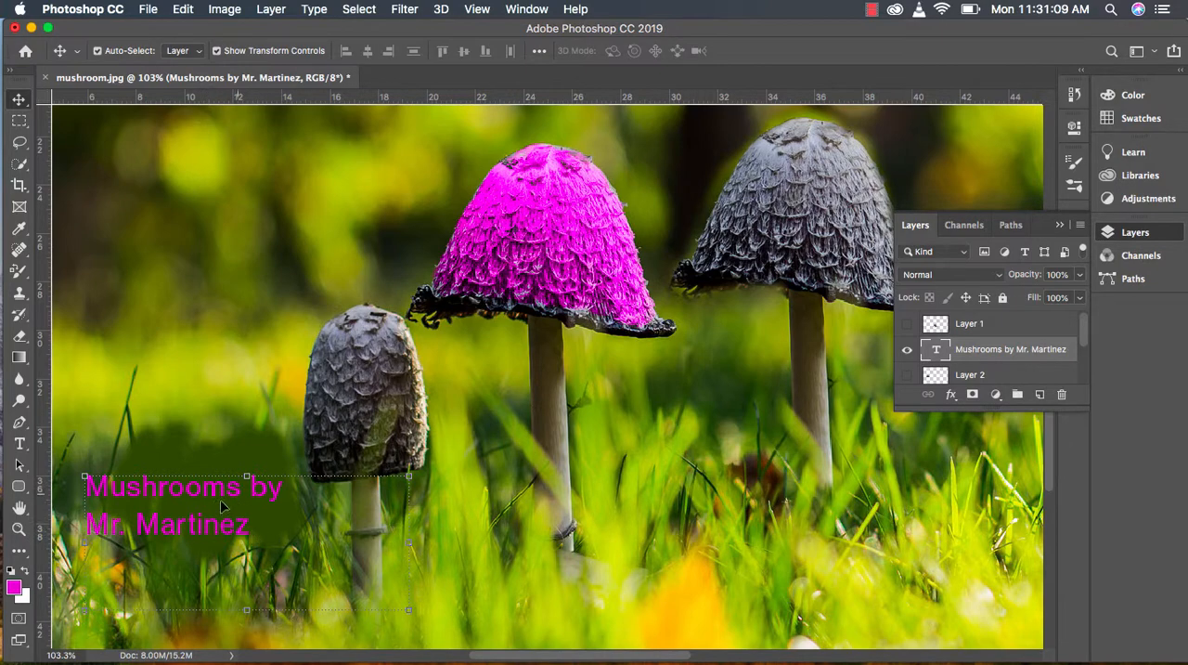
drag(190, 495, 208, 514)
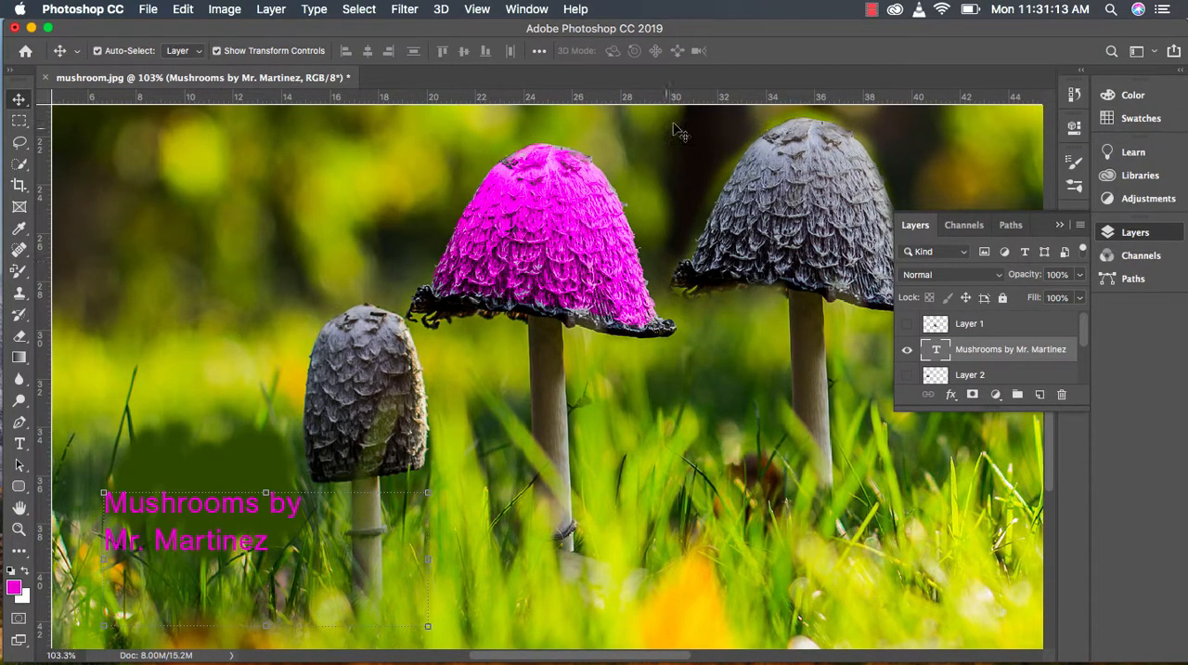